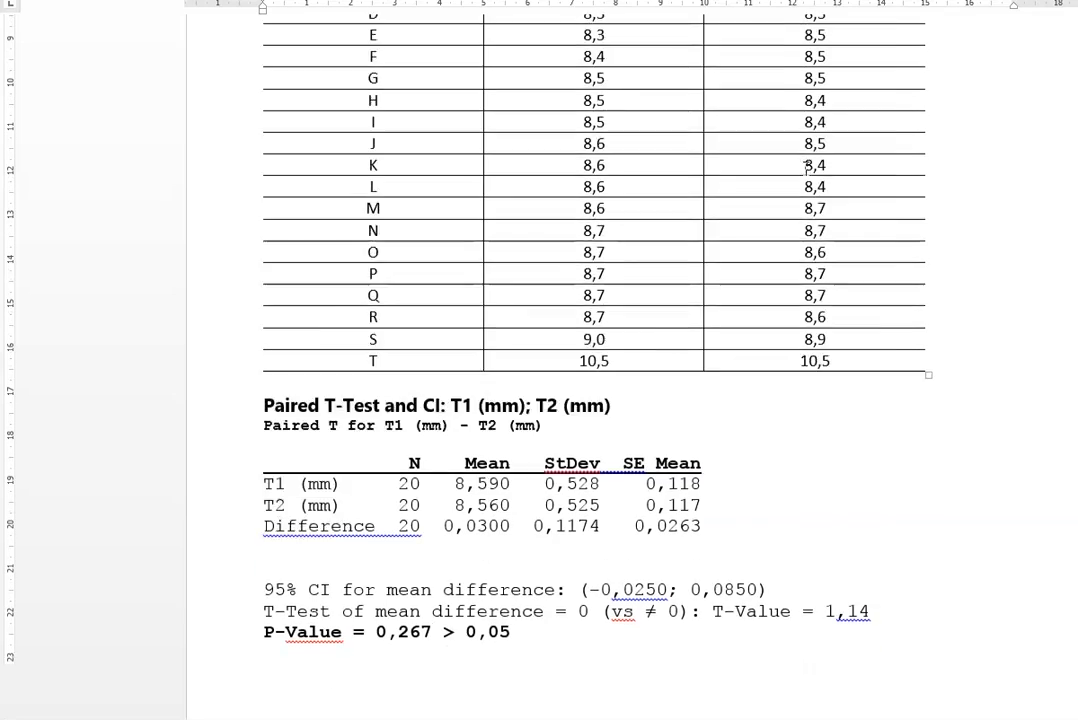
- Review the paired t-test output, the Minitab commands for the Dahlberg Error and the s(i) result in their table
scroll(801, 167, down, 2)
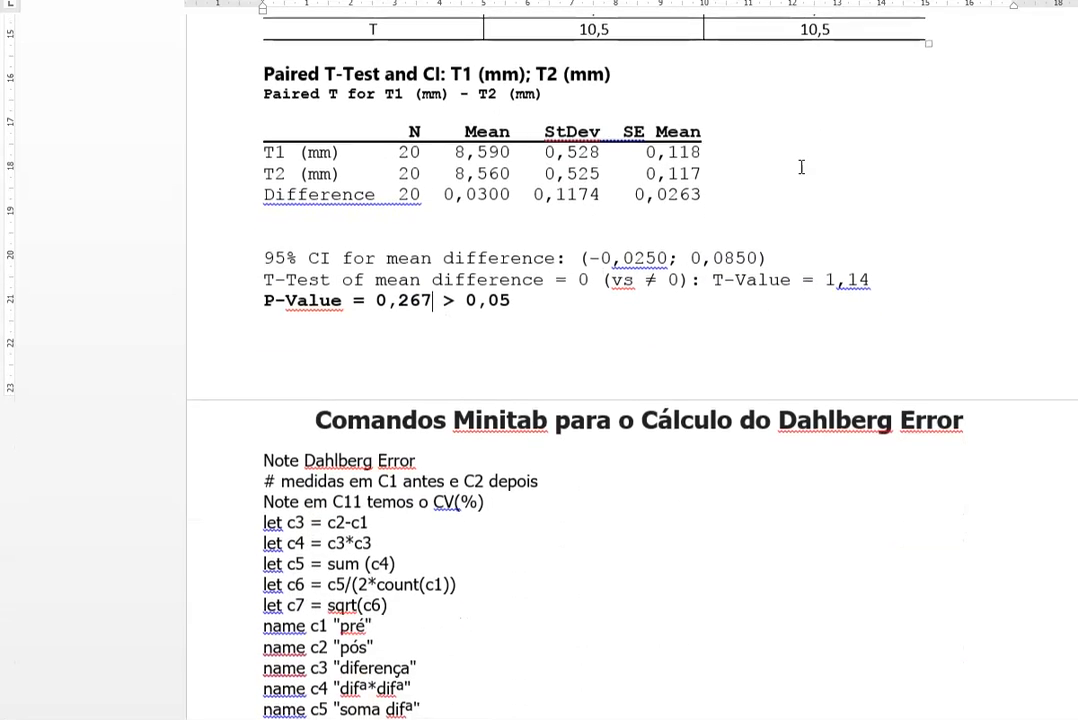
scroll(801, 167, down, 2)
scroll(801, 167, down, 6)
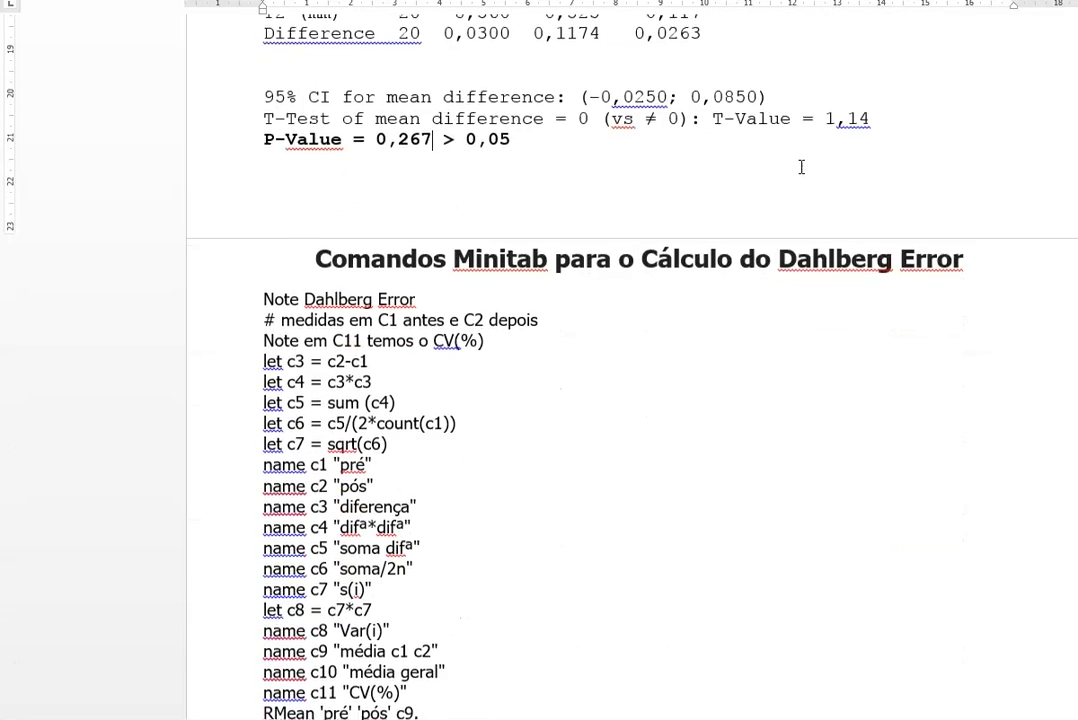
scroll(801, 167, down, 3)
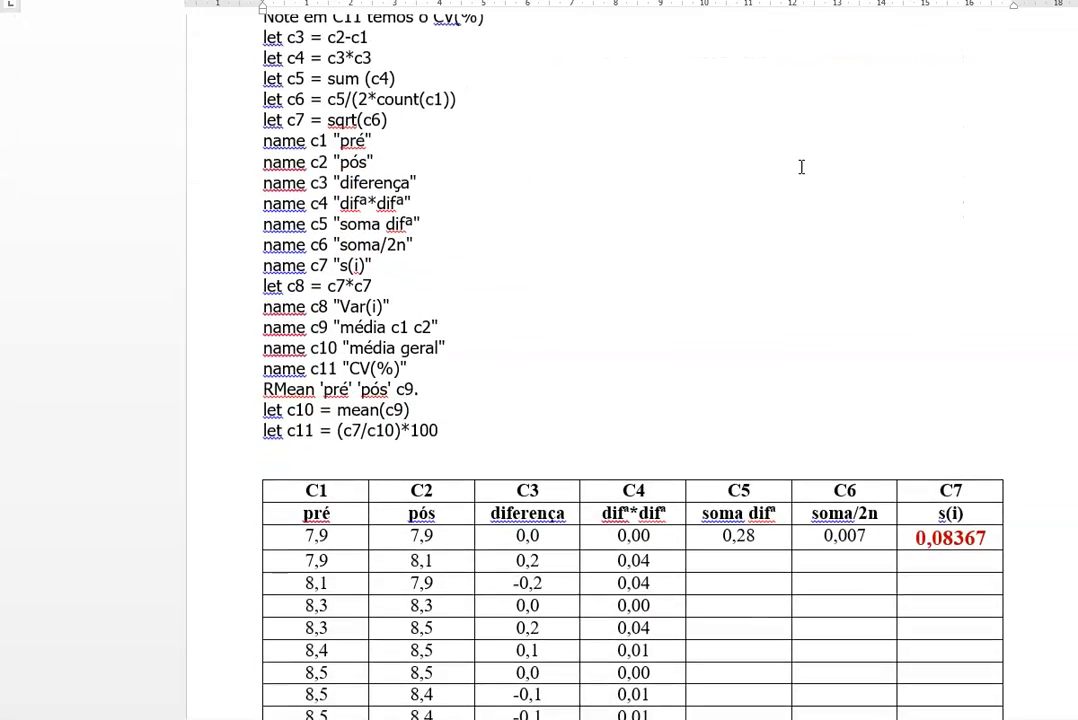
scroll(801, 167, down, 2)
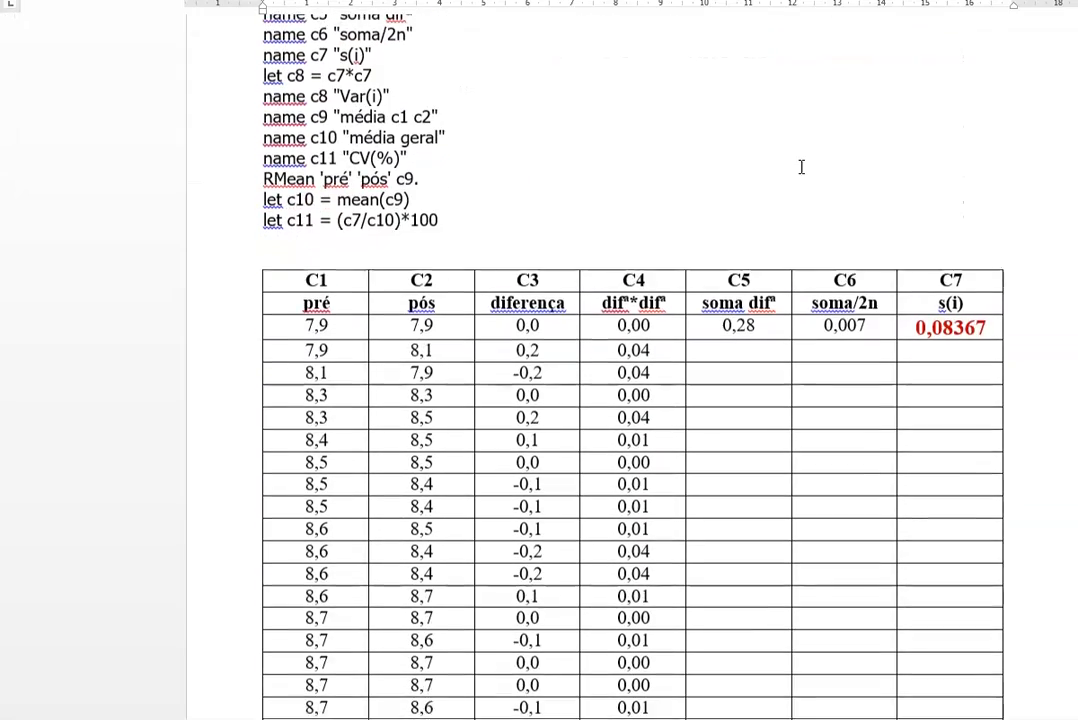
scroll(801, 167, up, 5)
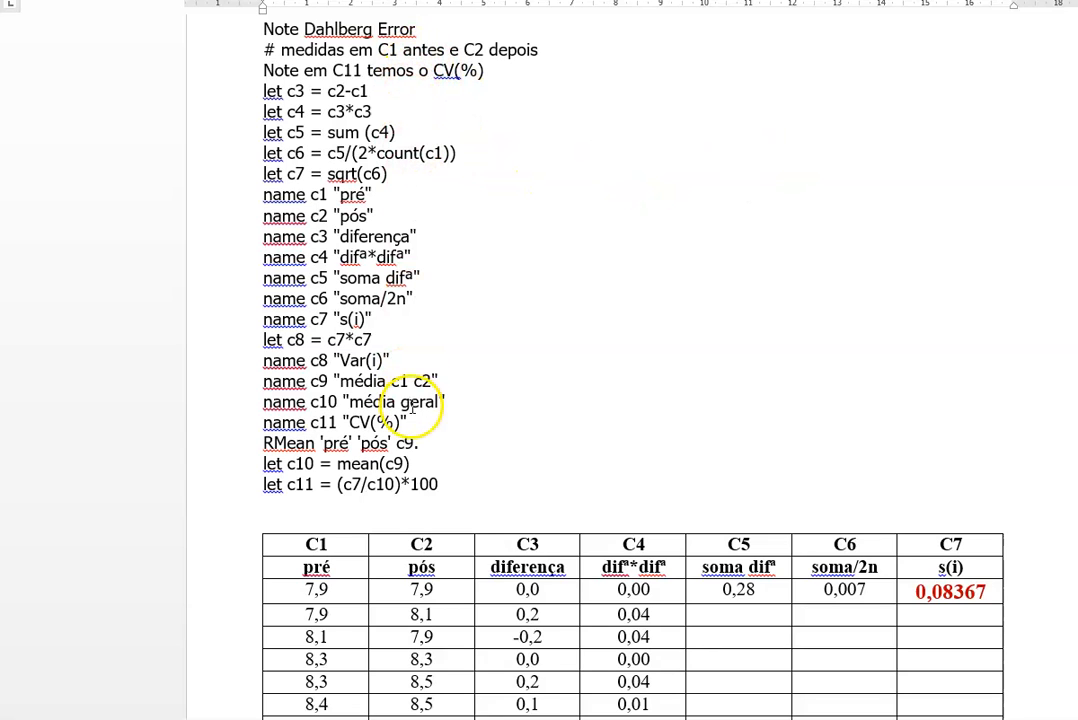
scroll(440, 420, down, 2)
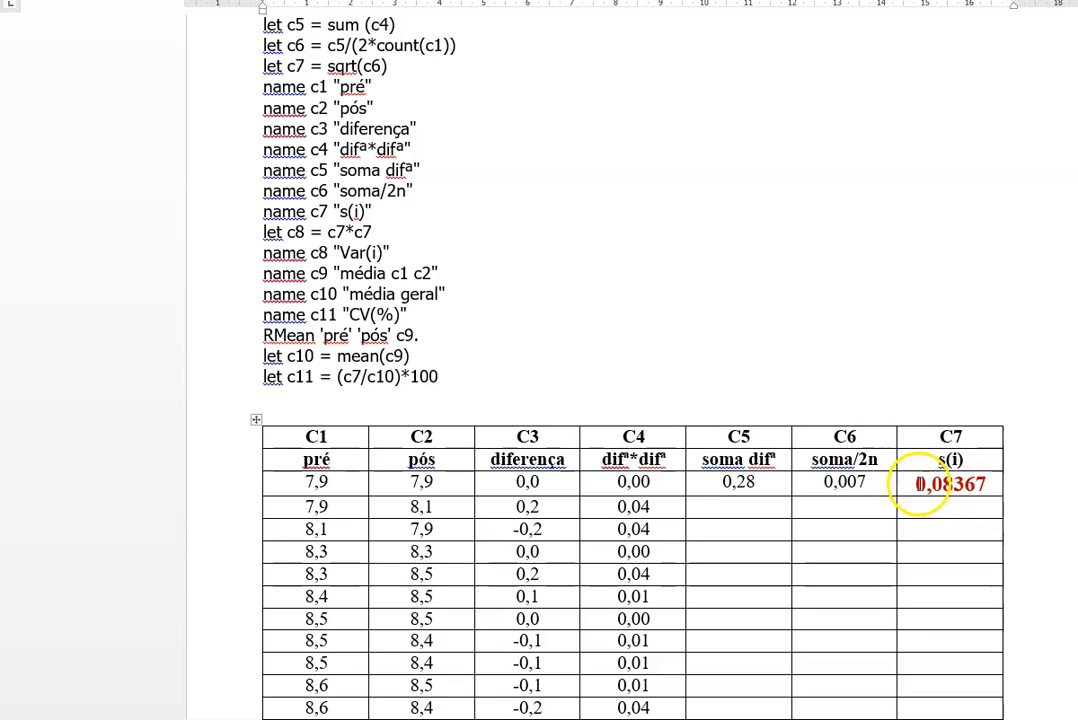
drag(918, 484, 960, 484)
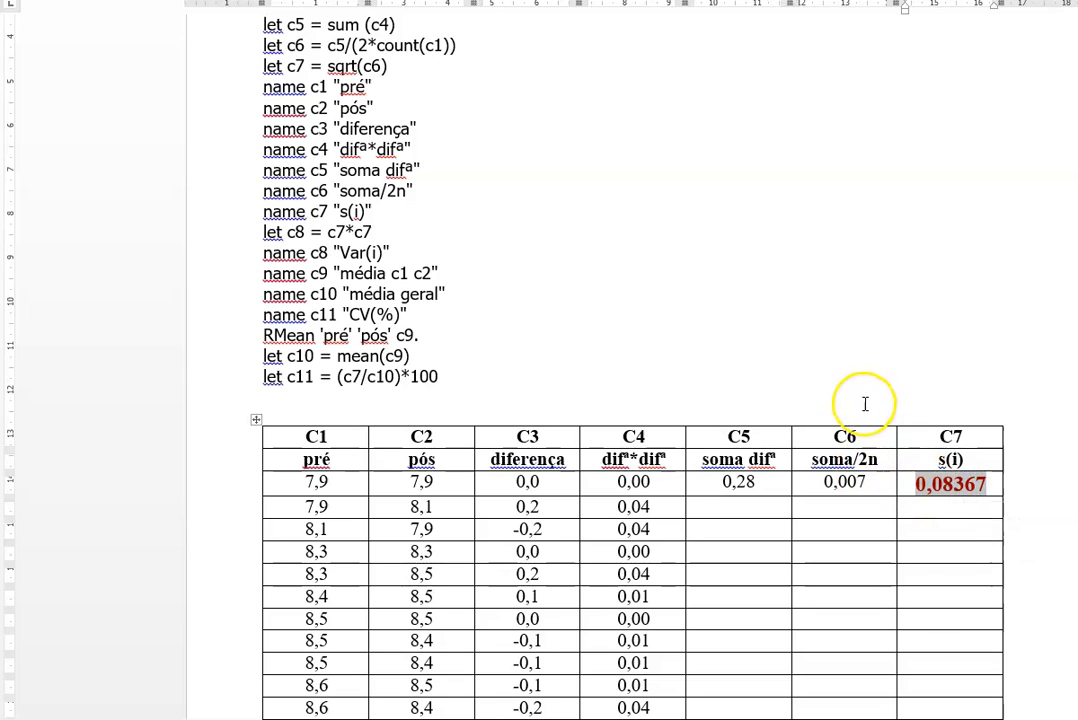
- Compare the MME result in the Dahlberg Error Expanded table with the s(i) result of the original formula
scroll(859, 368, down, 5)
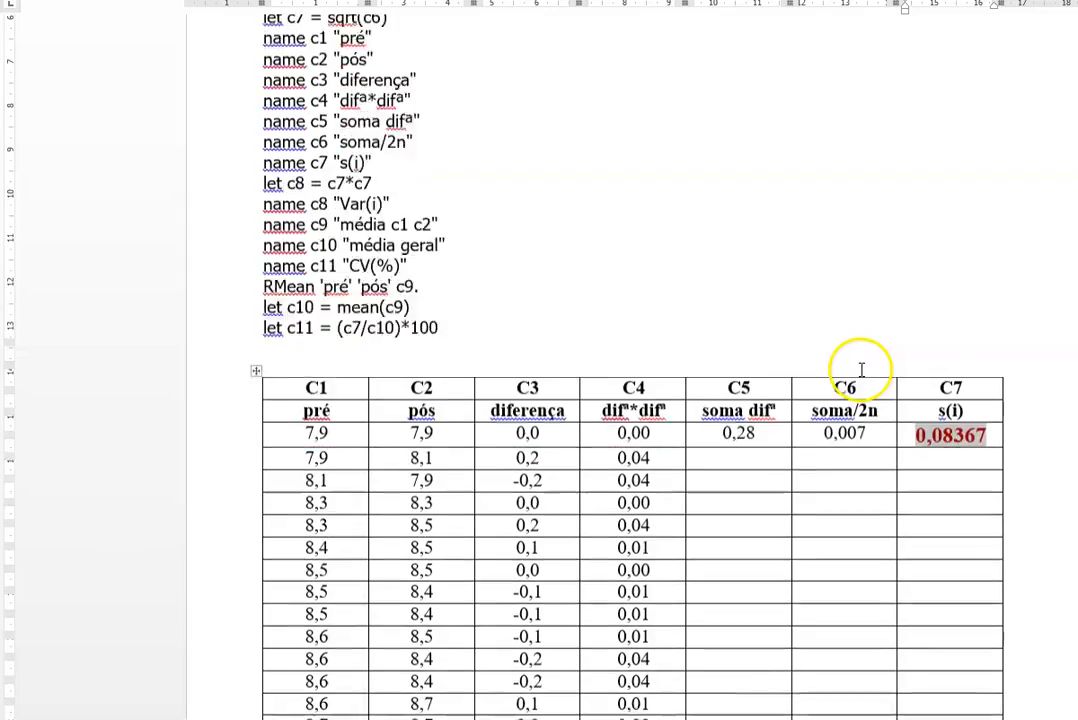
scroll(859, 366, down, 11)
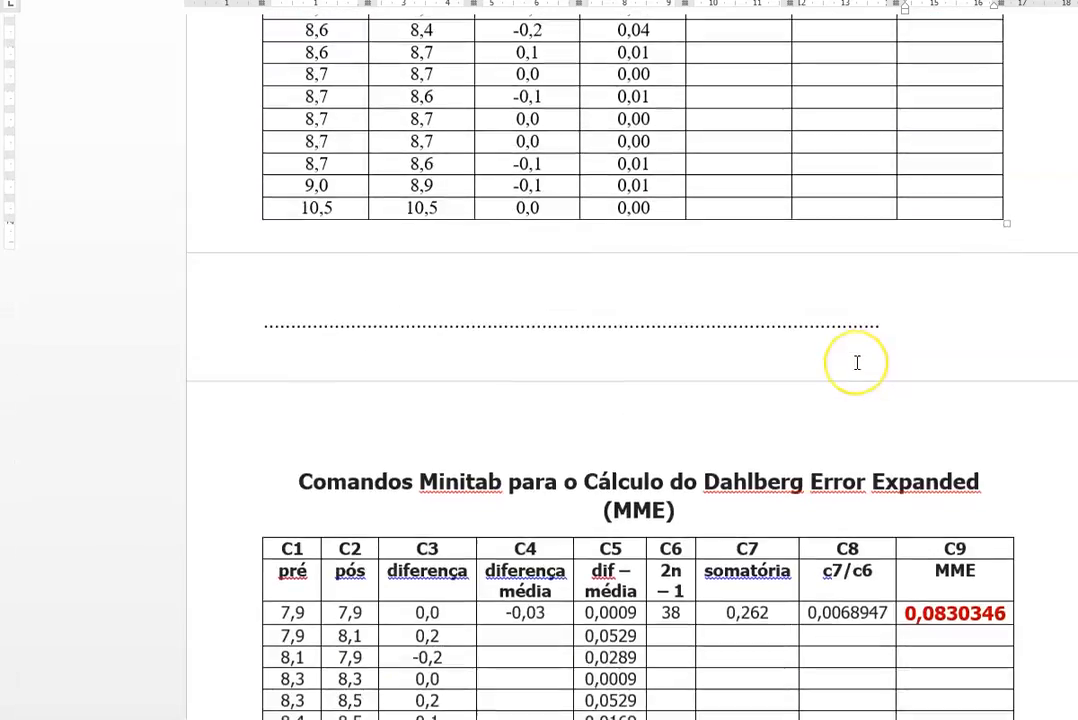
scroll(857, 363, down, 2)
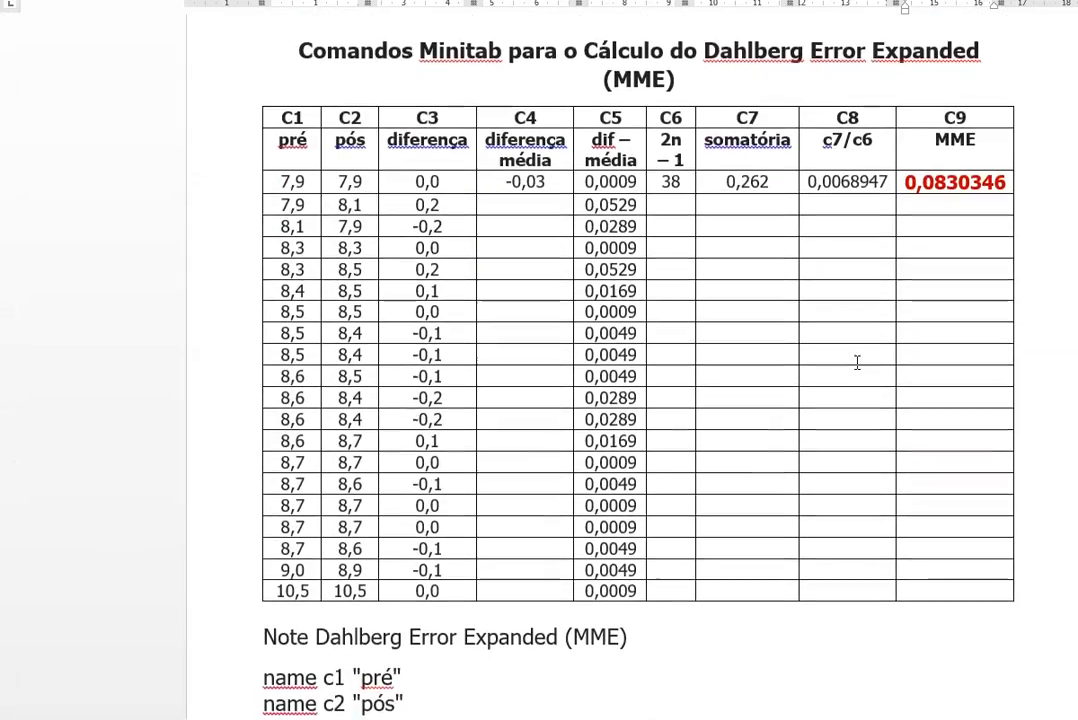
click(887, 329)
scroll(887, 329, up, 3)
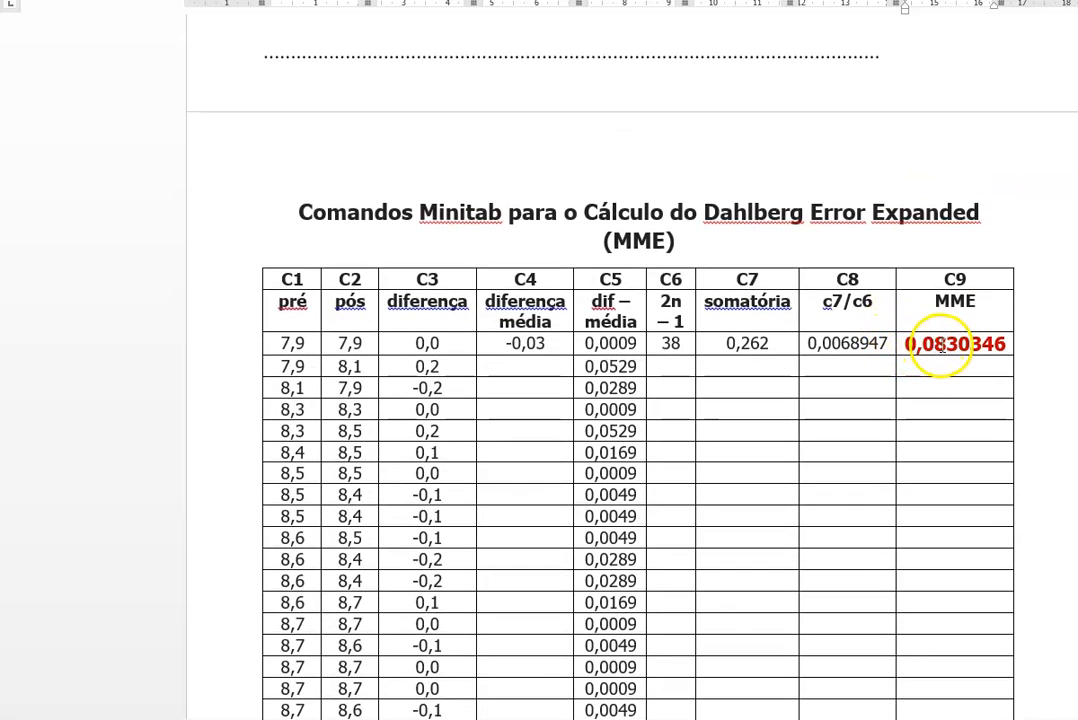
scroll(895, 330, up, 9)
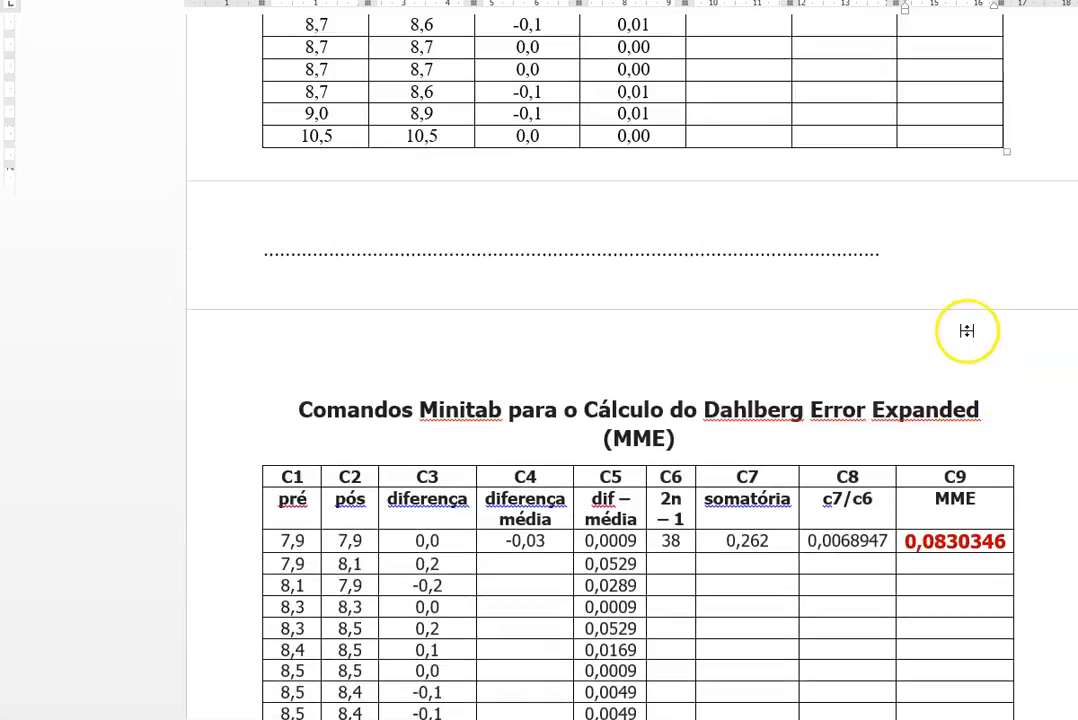
scroll(1040, 314, up, 4)
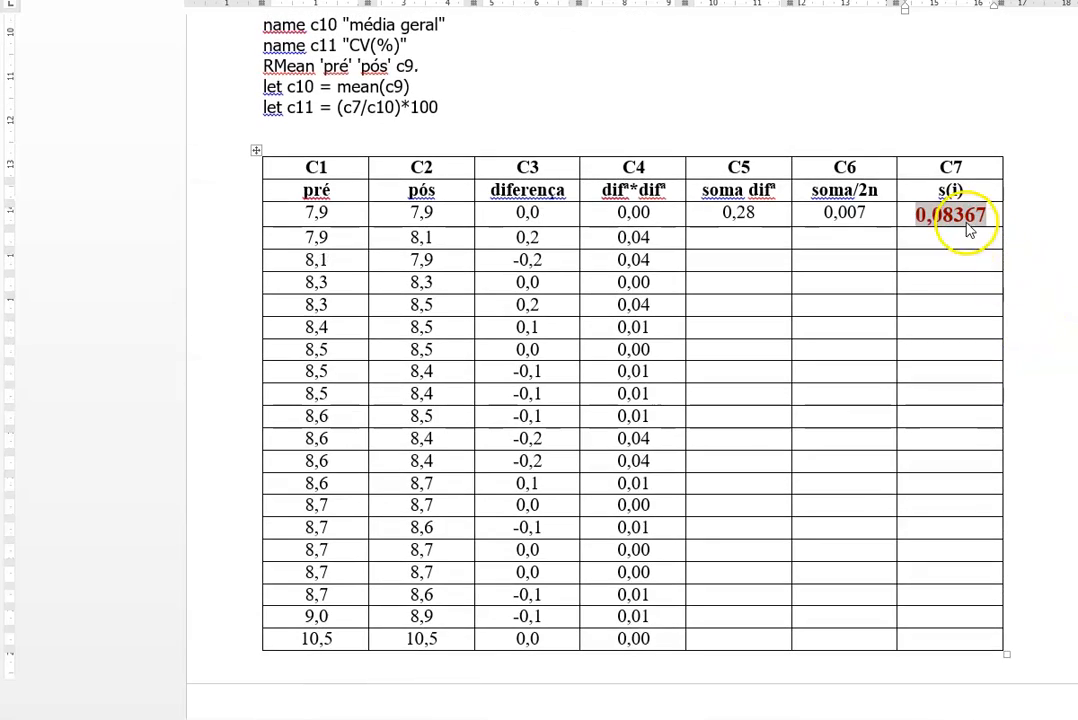
scroll(993, 363, down, 9)
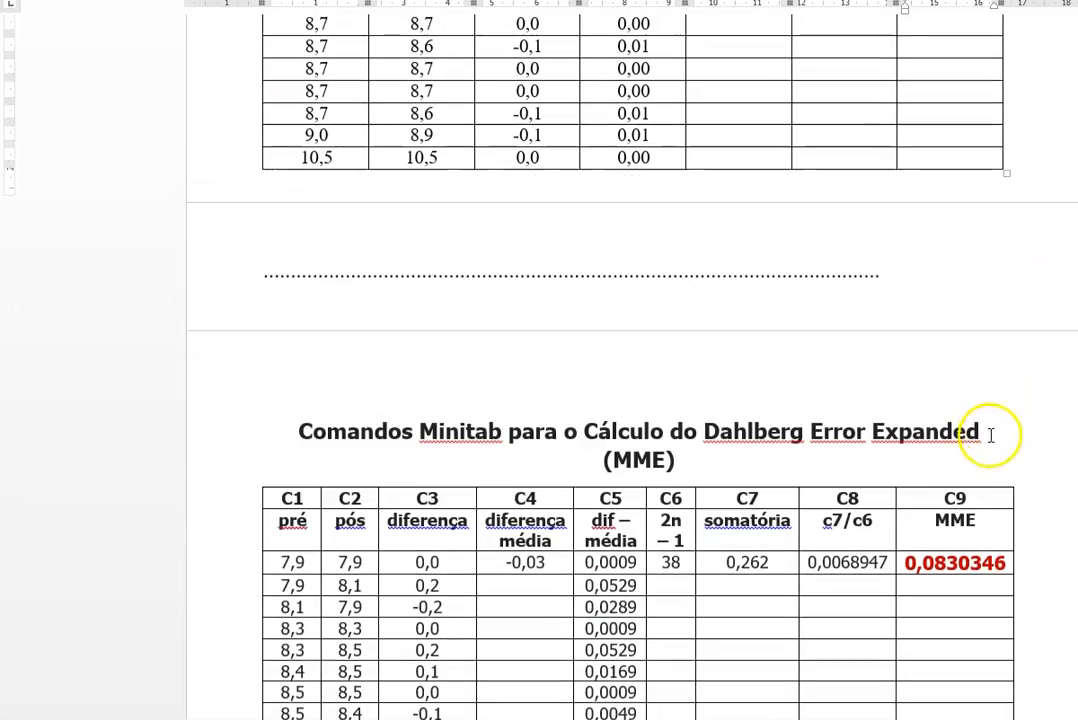
scroll(945, 540, down, 4)
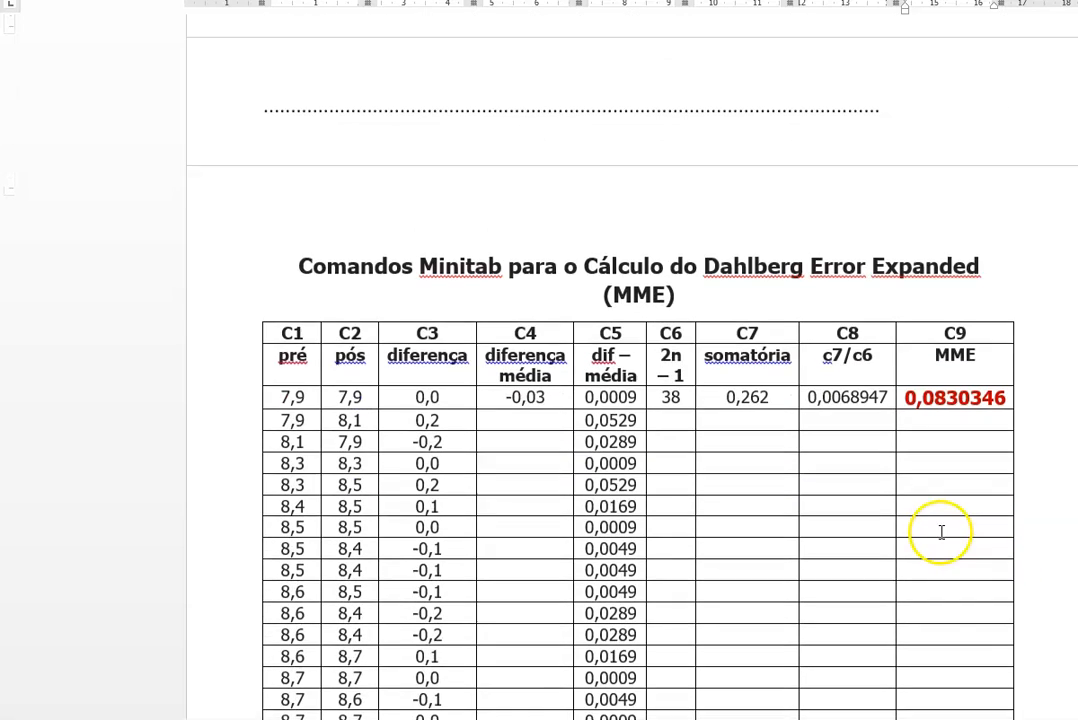
scroll(794, 457, down, 1)
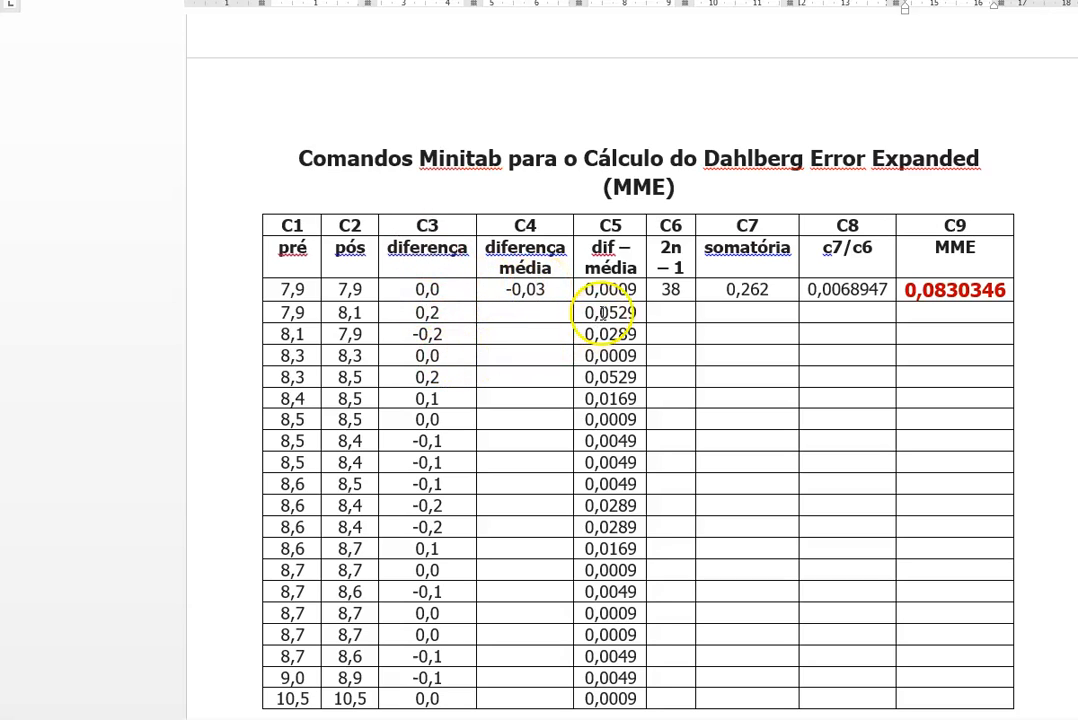
- Narrow columns C3, C4 and C5 of the MME table and widen C6 so its heading fits on one line
click(446, 290)
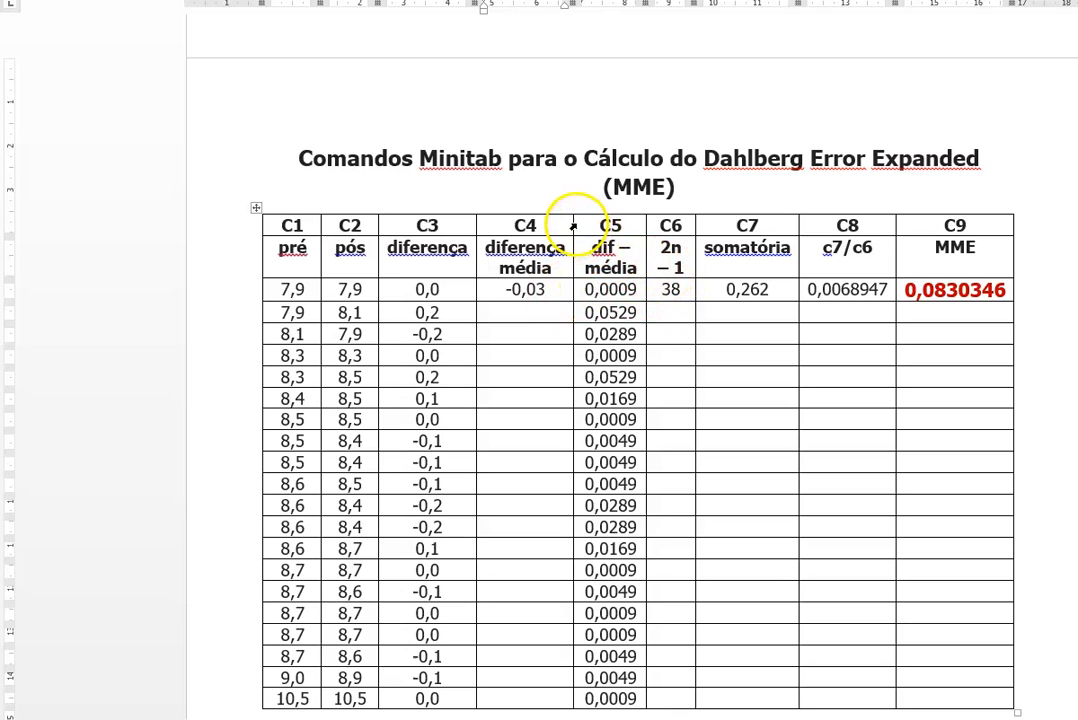
drag(572, 222, 561, 219)
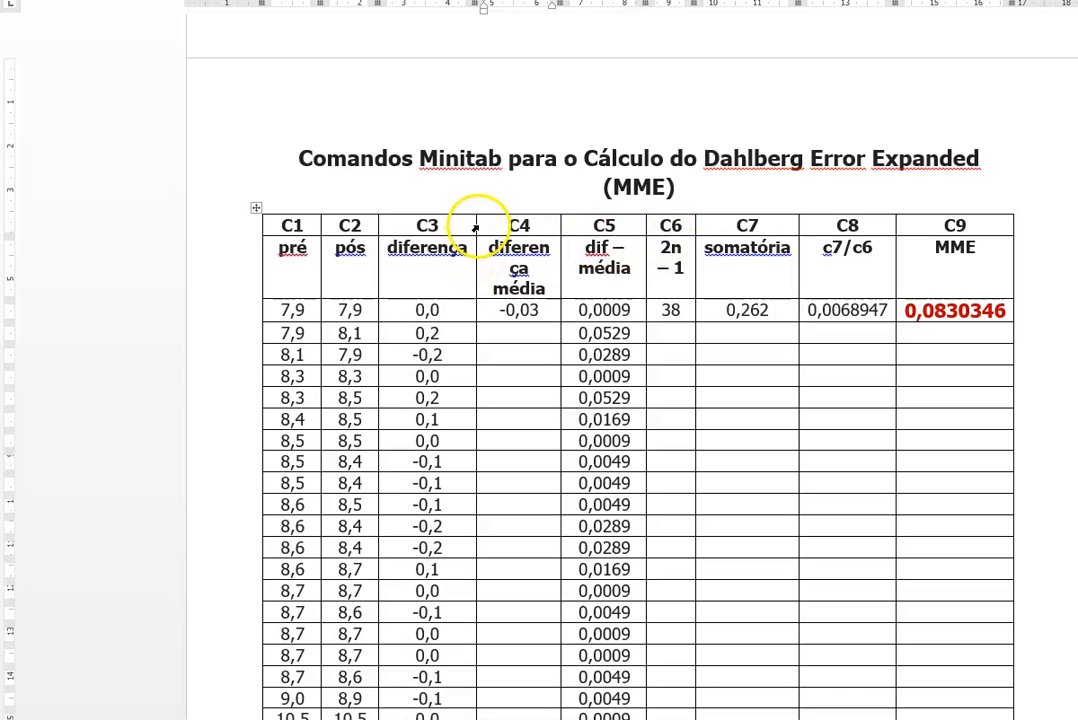
drag(474, 227, 450, 227)
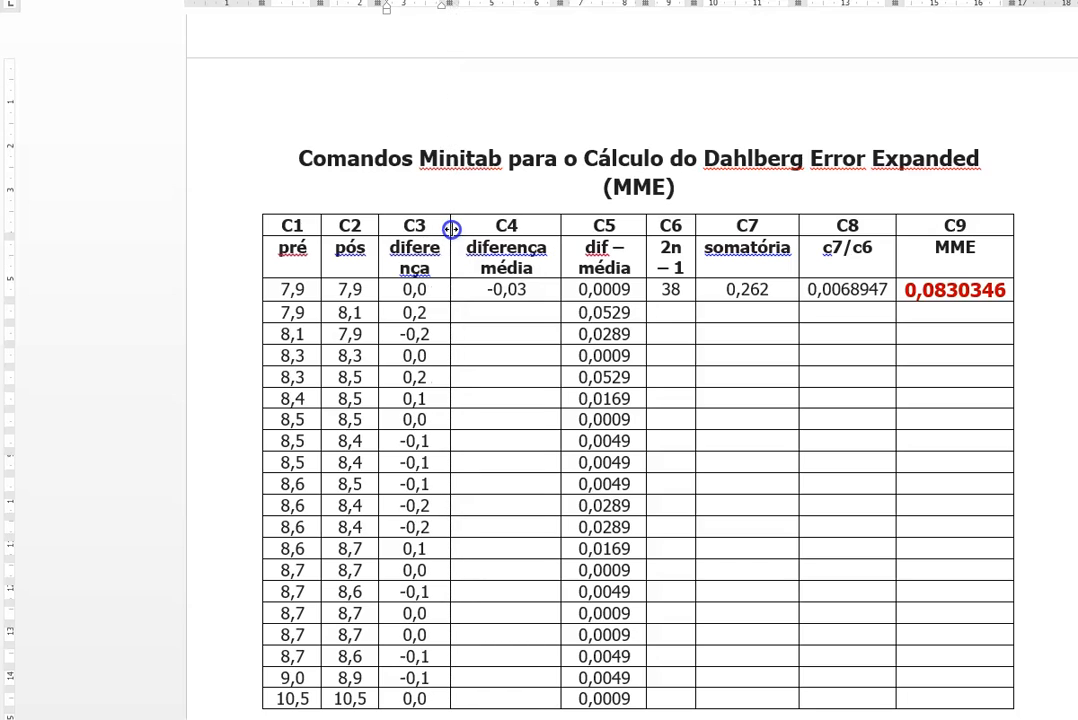
drag(560, 224, 520, 226)
drag(645, 227, 606, 228)
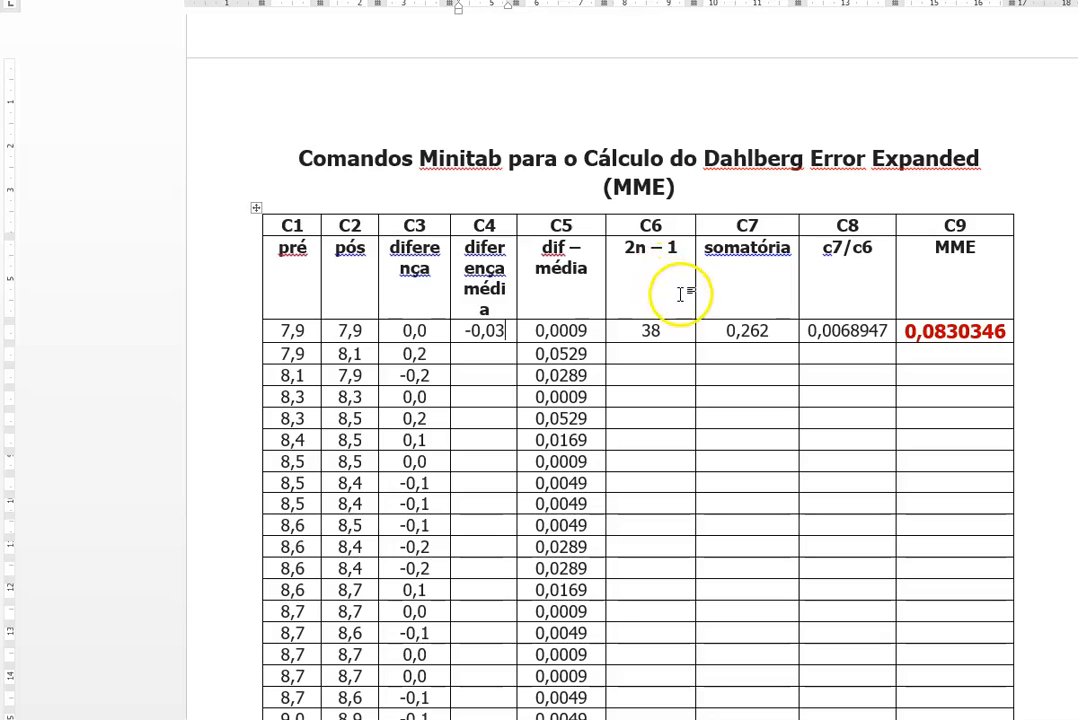
- Add parentheses to the C6 heading of the MME table so it reads "2(n – 1)"
scroll(683, 294, up, 3)
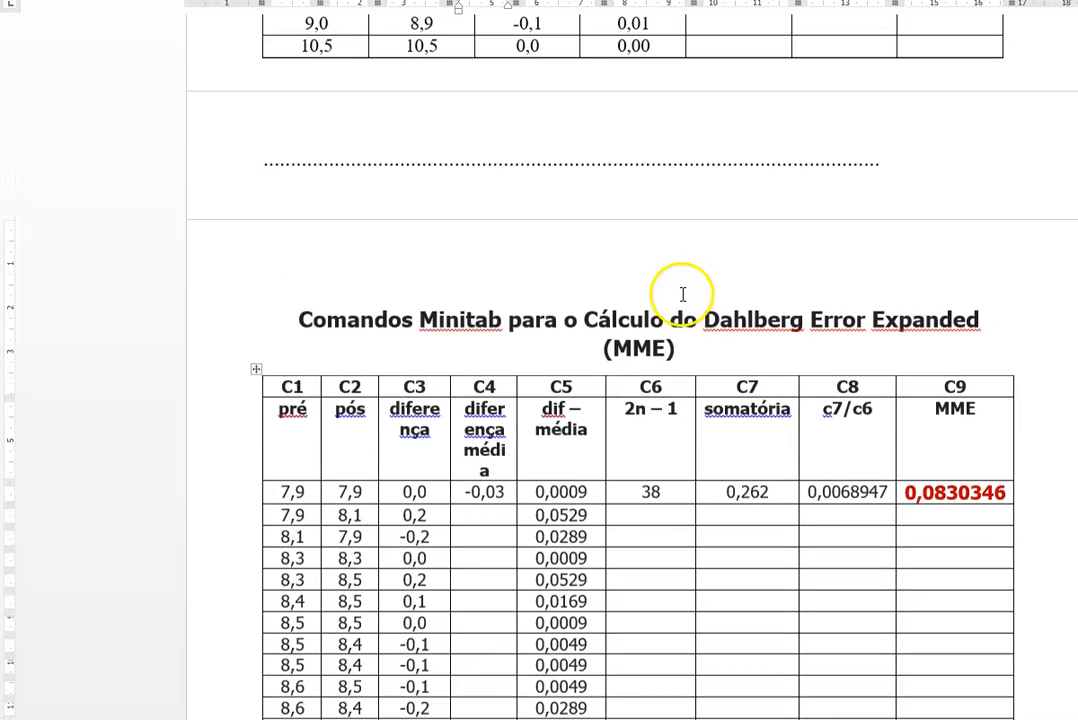
click(636, 414)
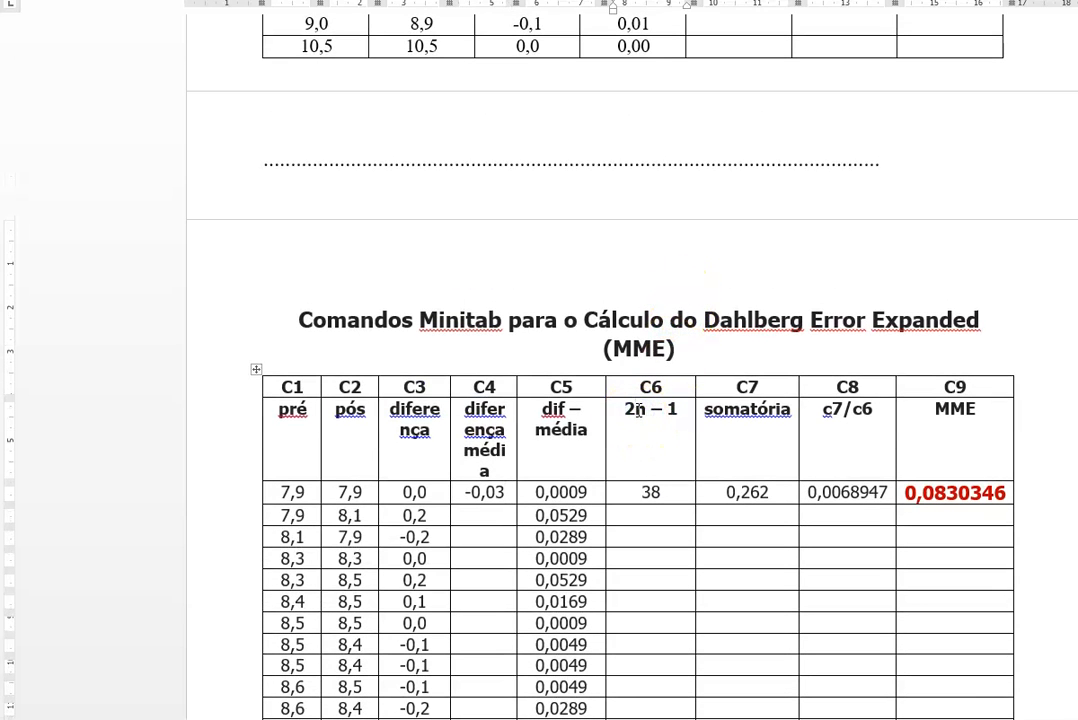
text(()
click(684, 411)
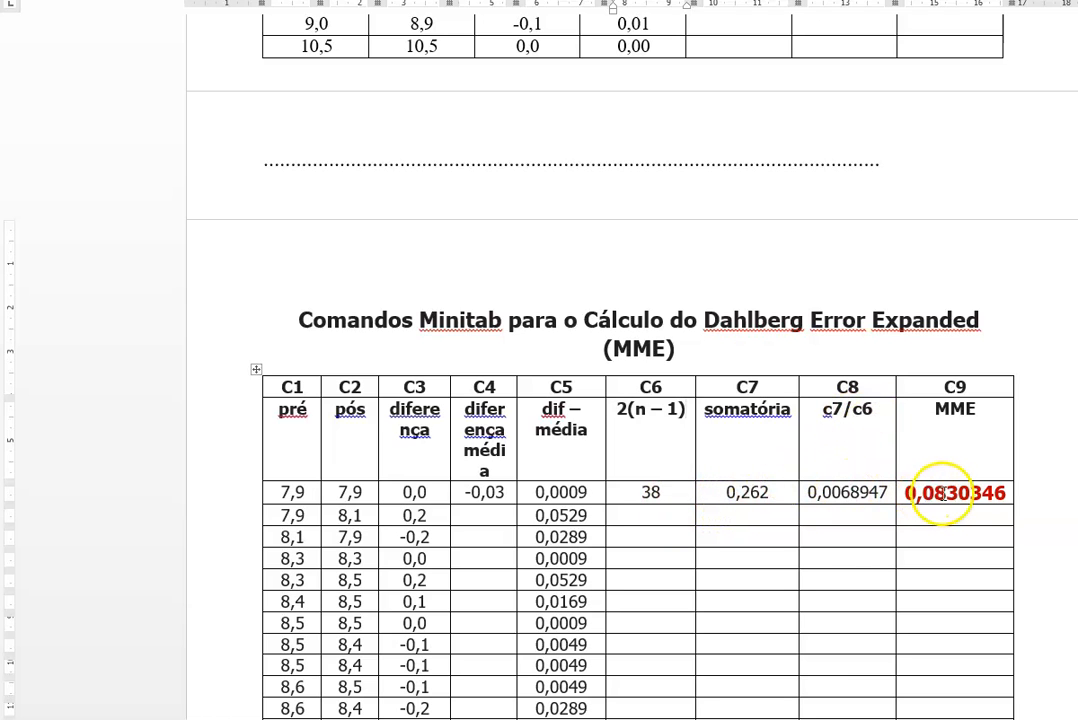
- Check the expanded-formula commands below the MME table and recheck the C9 MME value against the original table's C7 value
scroll(944, 492, down, 3)
scroll(962, 308, down, 10)
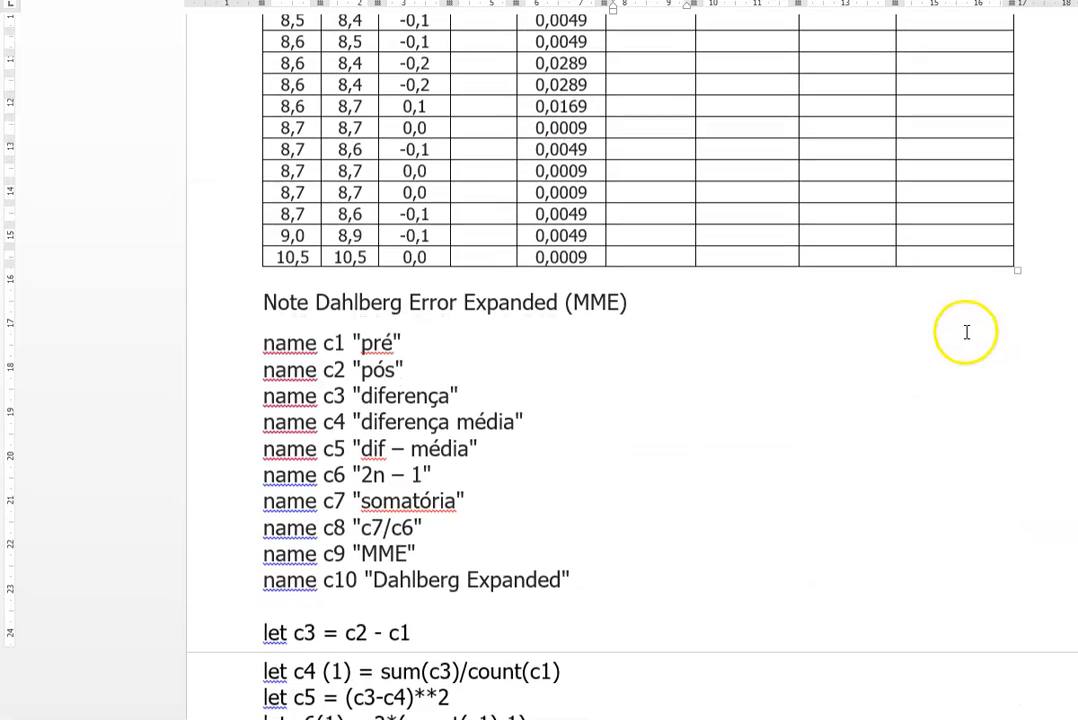
scroll(965, 332, down, 1)
scroll(965, 332, up, 20)
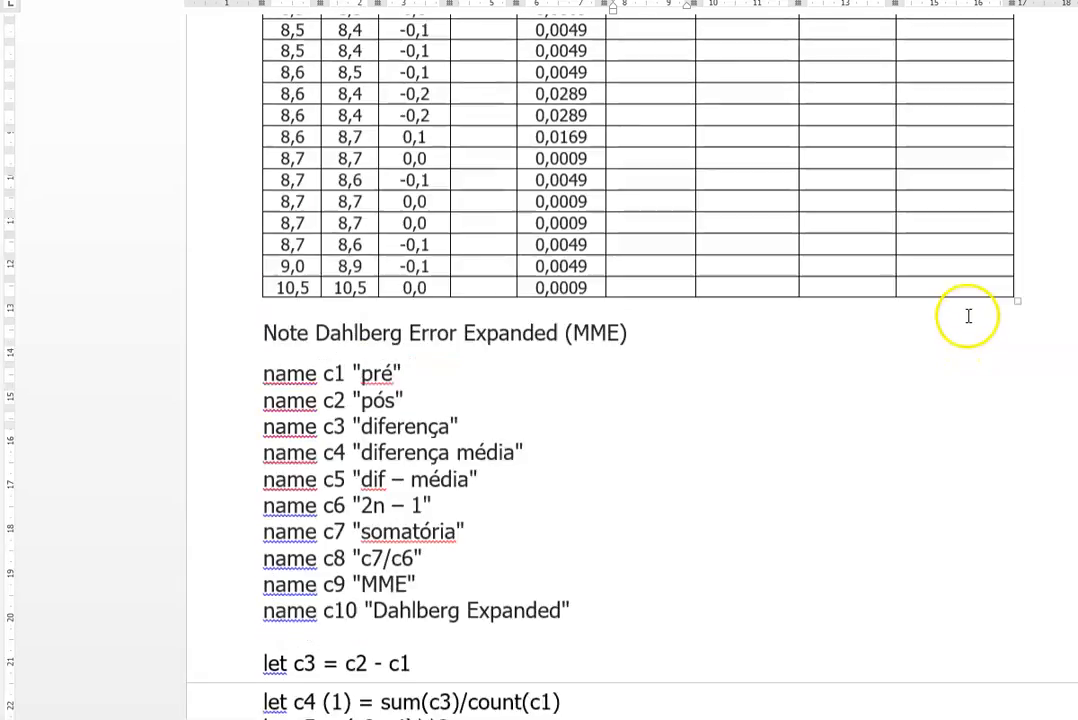
click(962, 164)
scroll(990, 328, down, 3)
scroll(993, 330, down, 3)
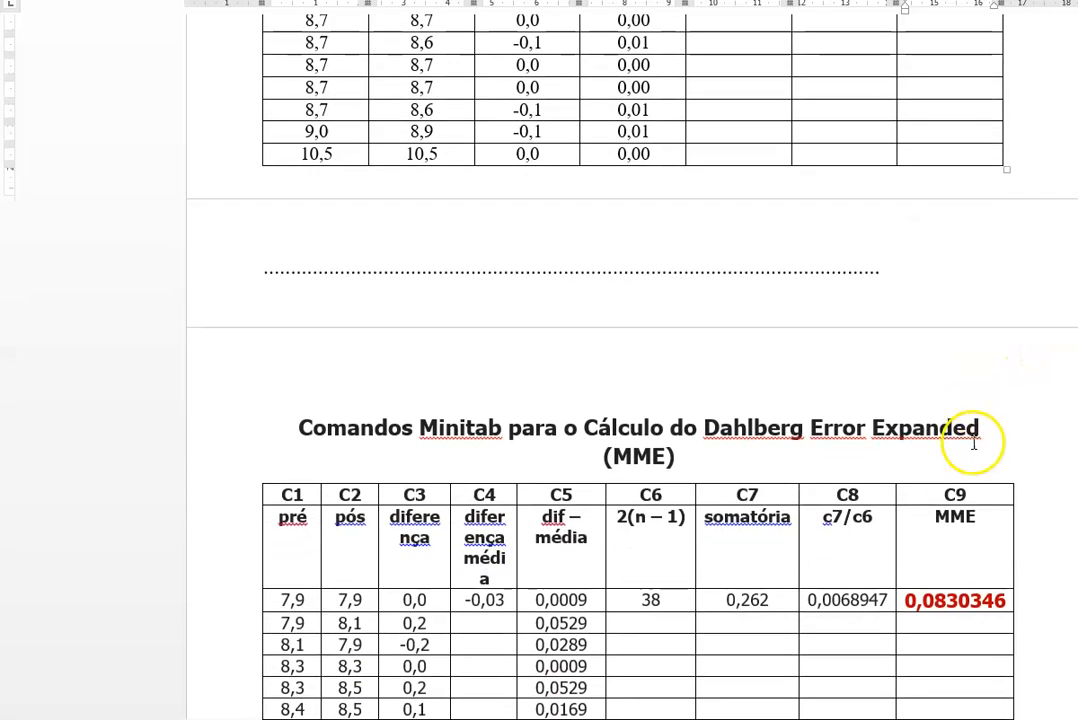
click(997, 598)
scroll(1012, 590, down, 2)
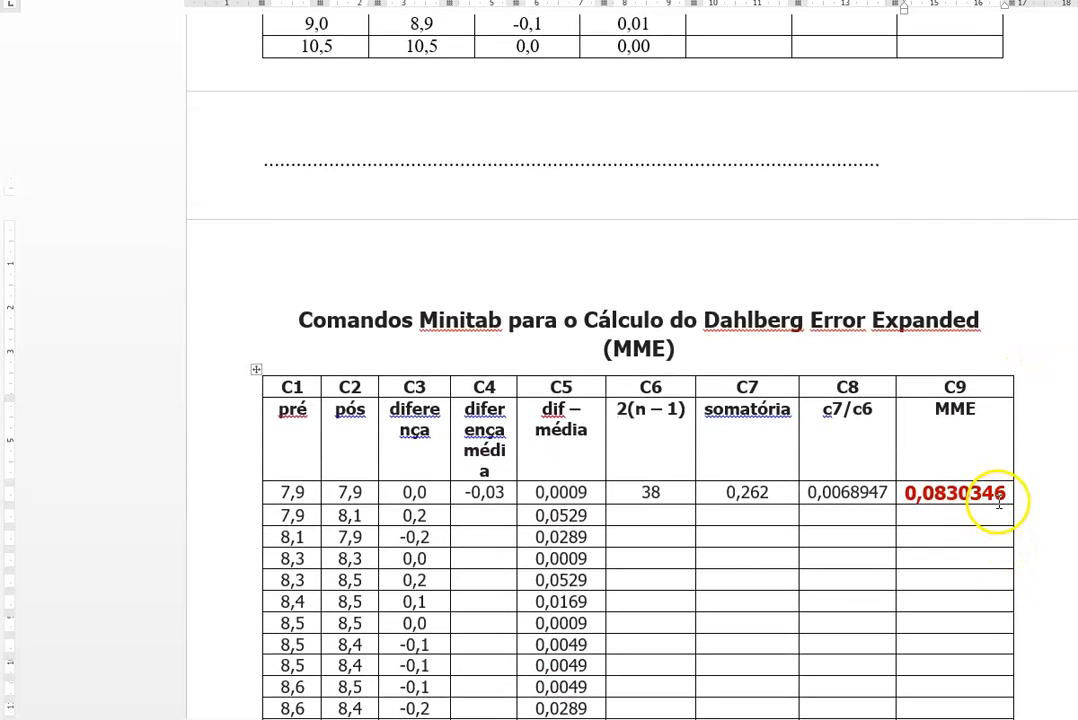
- Change the column name in the c6 naming command of the MME listing to "2(n – 1)"
scroll(909, 510, down, 8)
scroll(725, 477, down, 1)
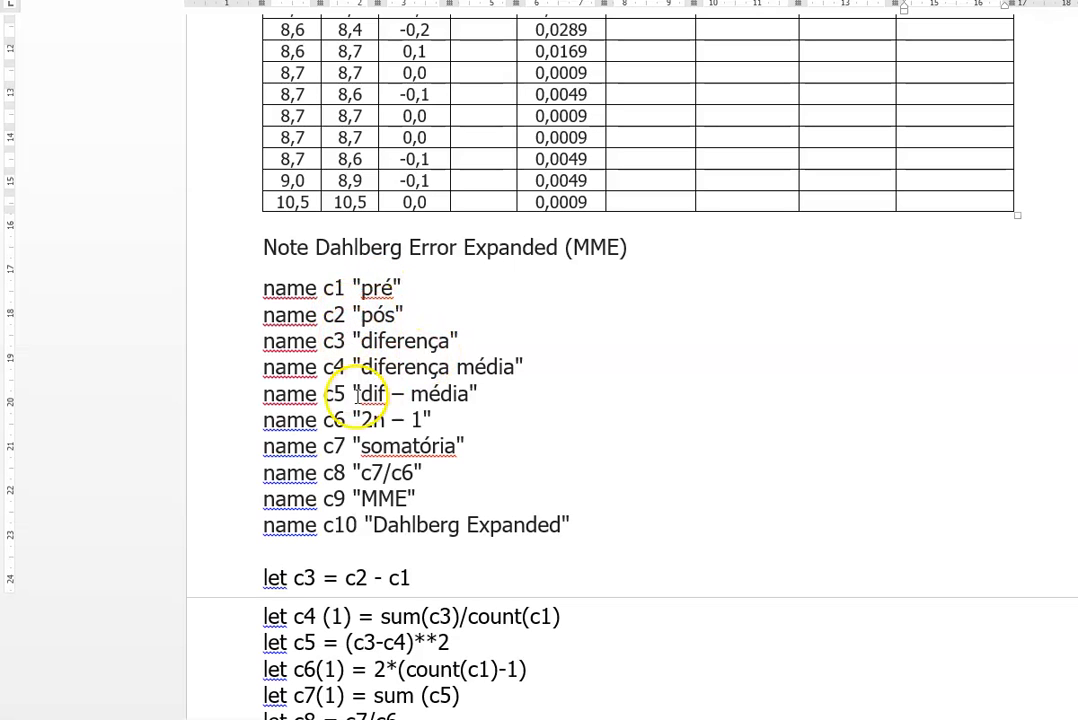
scroll(380, 420, down, 1)
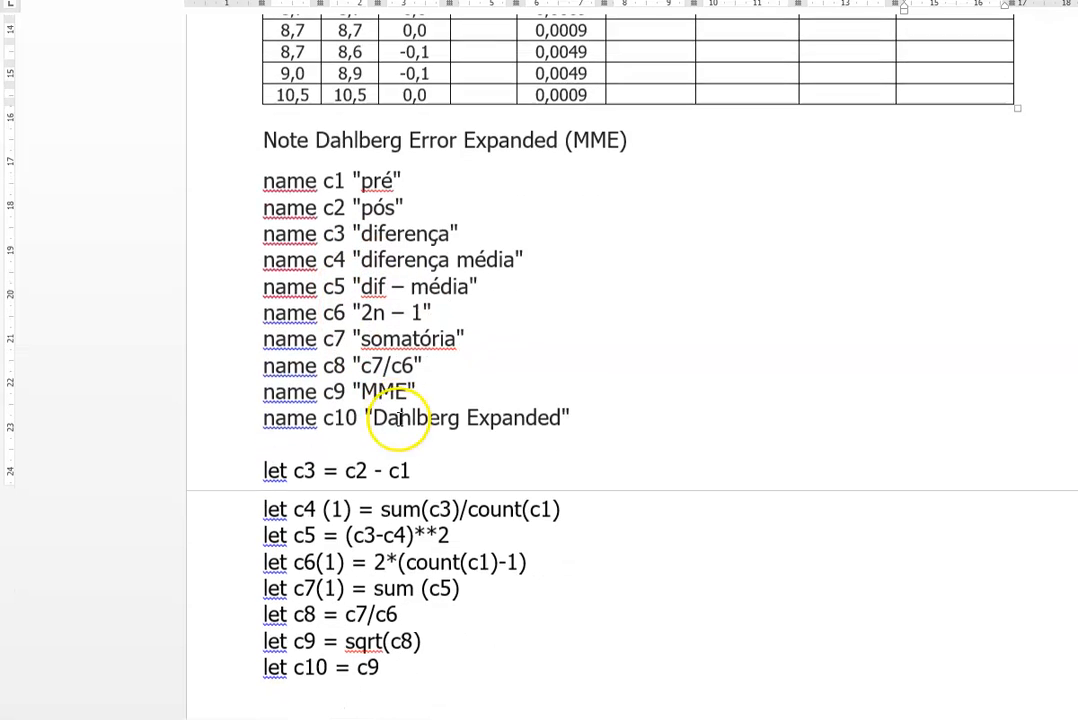
click(375, 313)
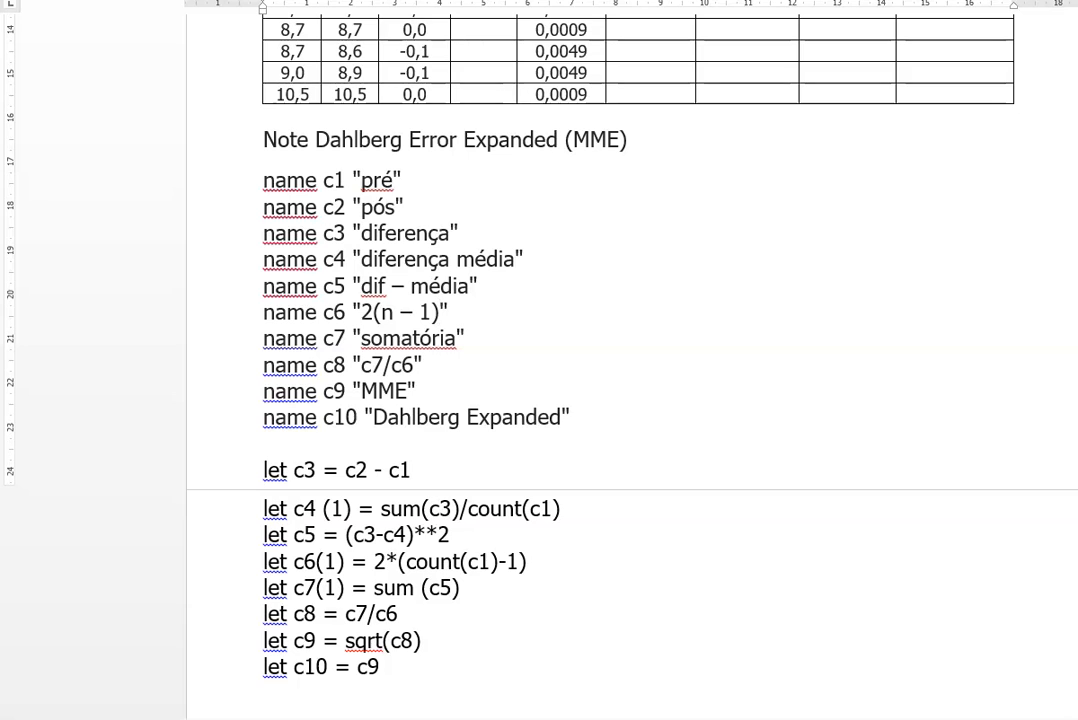
- Read the remaining MME commands and the conclusion comparing the original and expanded Dahlberg formulas with the 1mm limit
scroll(493, 330, down, 2)
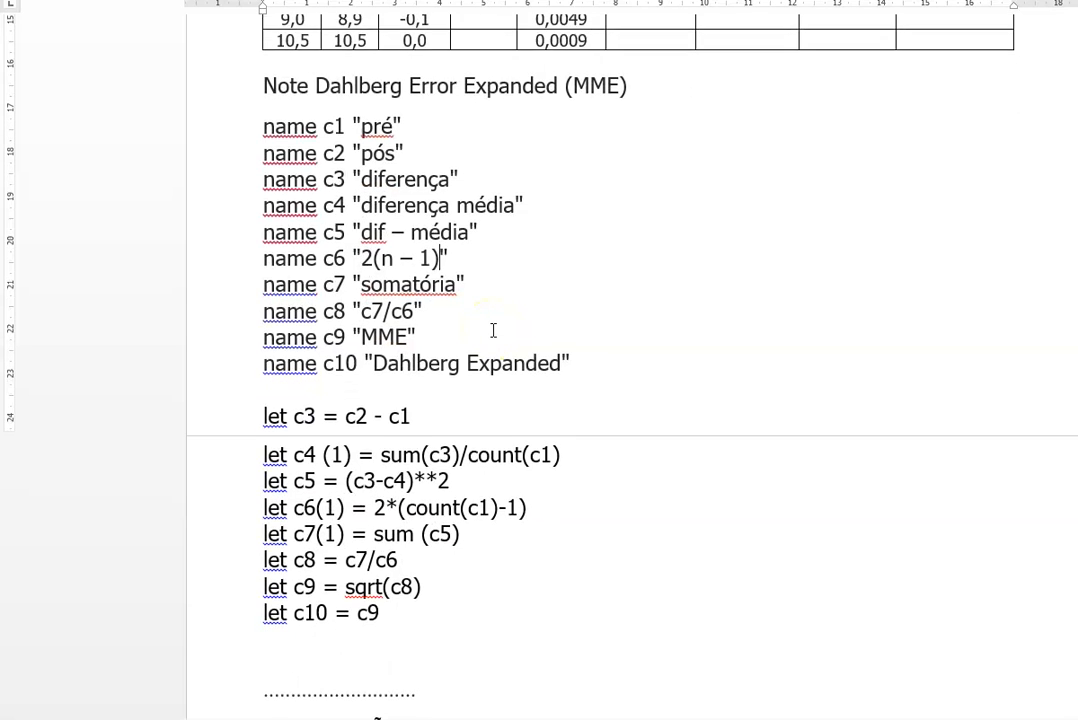
scroll(499, 340, down, 6)
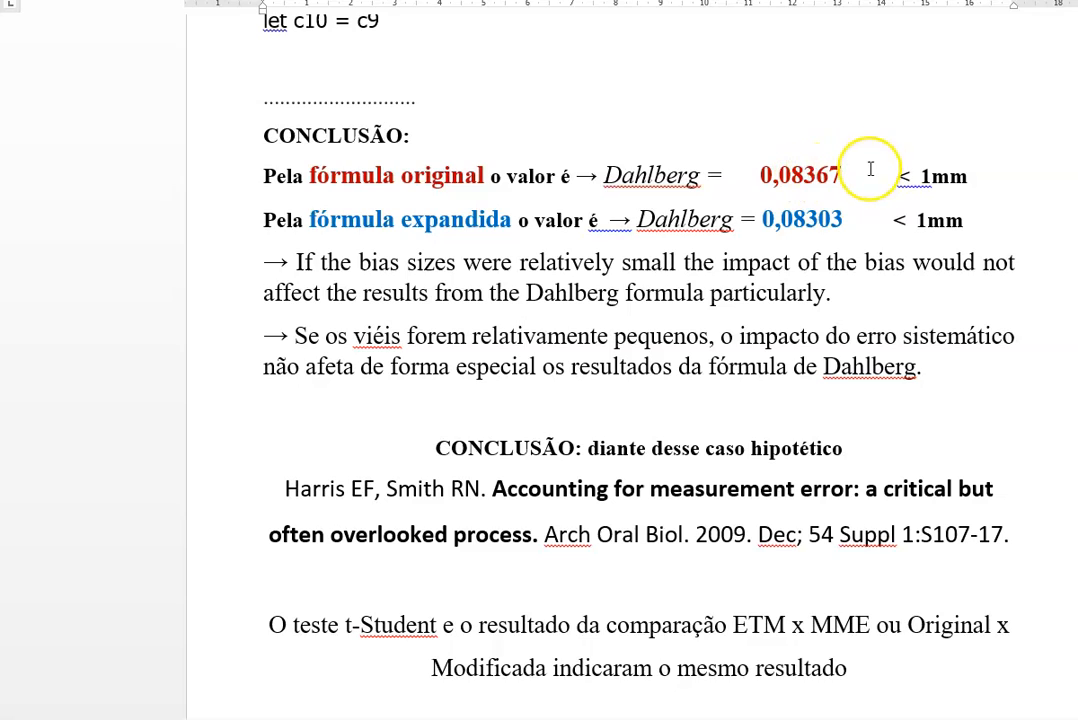
click(977, 185)
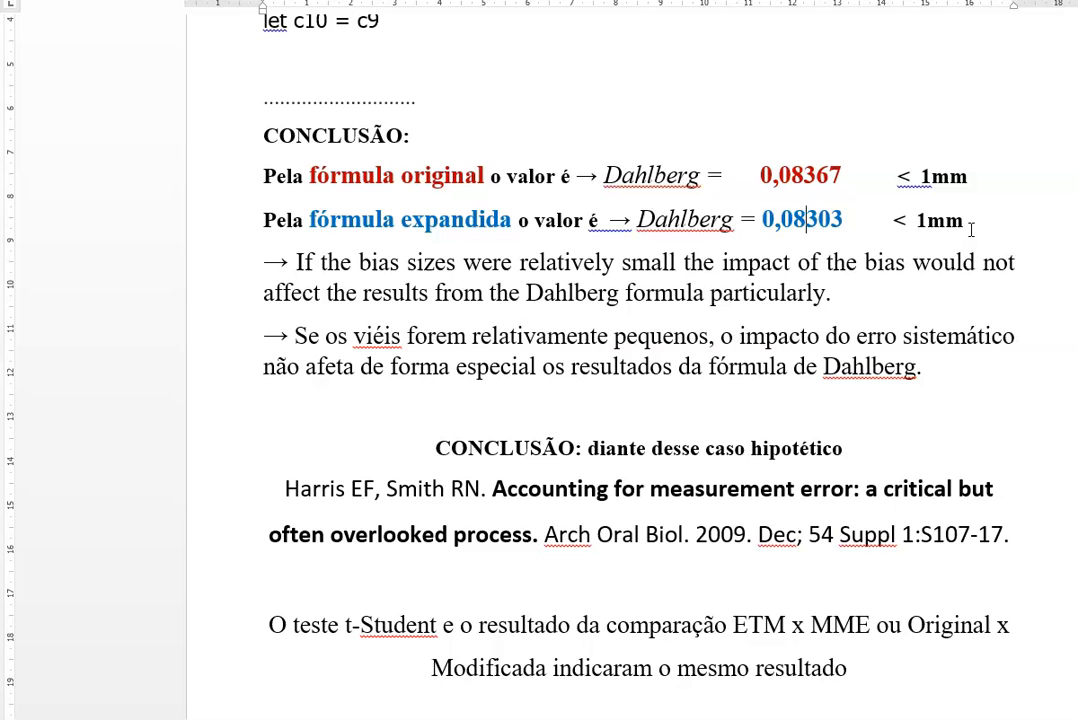
click(920, 234)
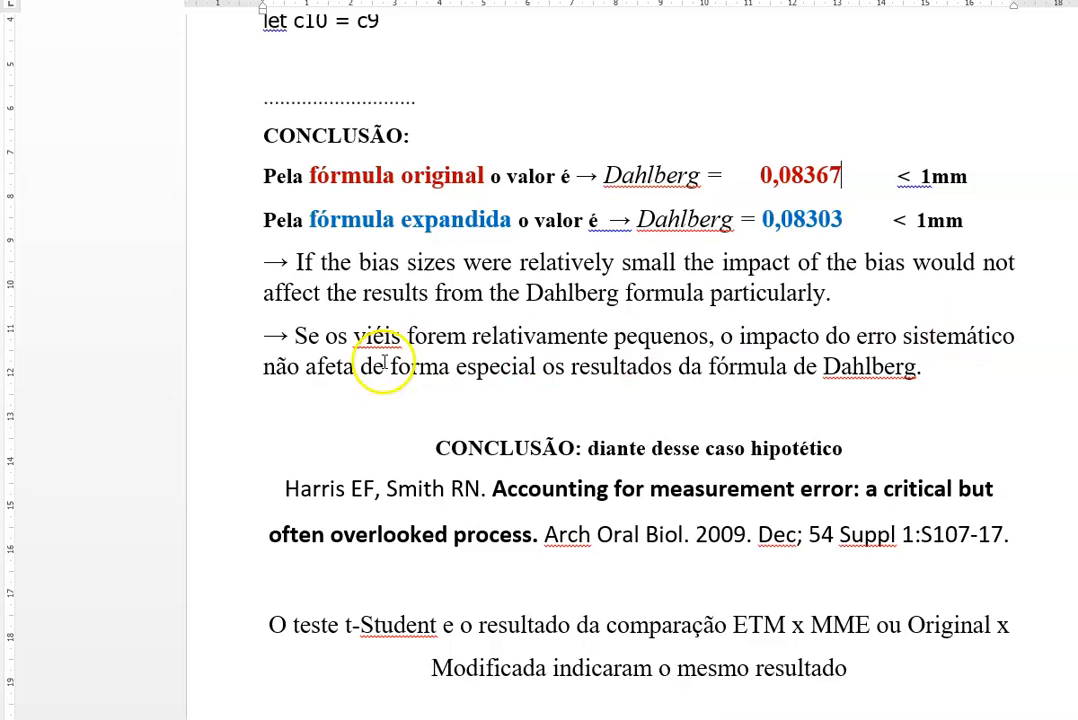
scroll(474, 328, down, 2)
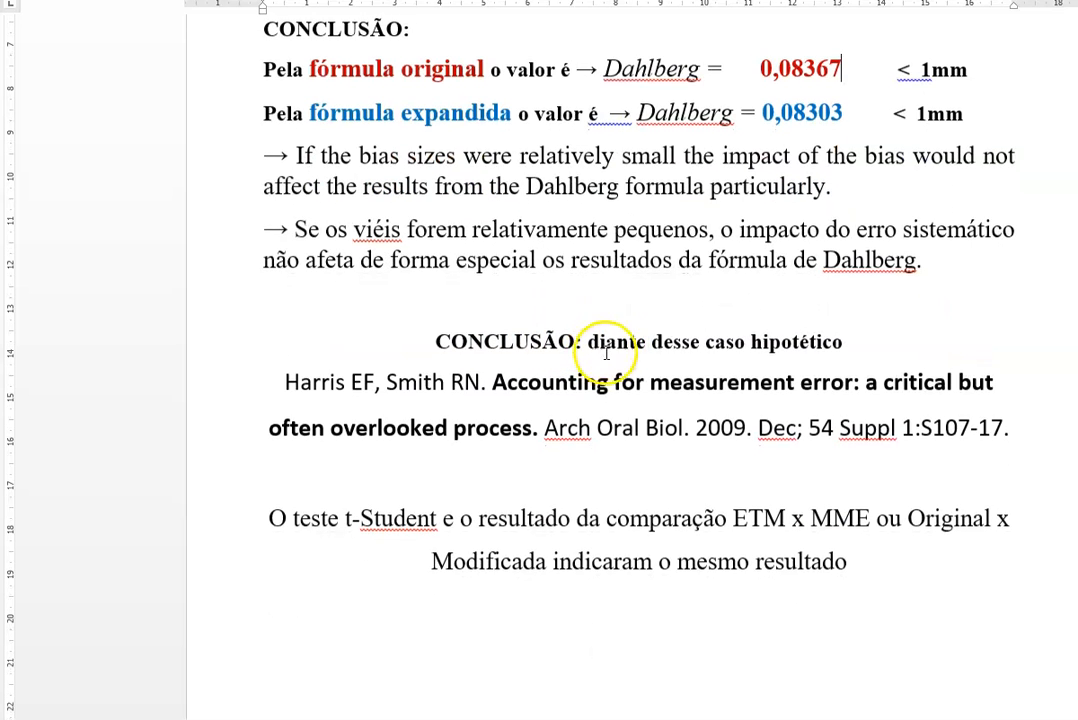
- Read the final conclusion for the hypothetical case, covering the t-Student test and the ETM x MME comparison, and return to the Dahlberg values
scroll(674, 299, down, 2)
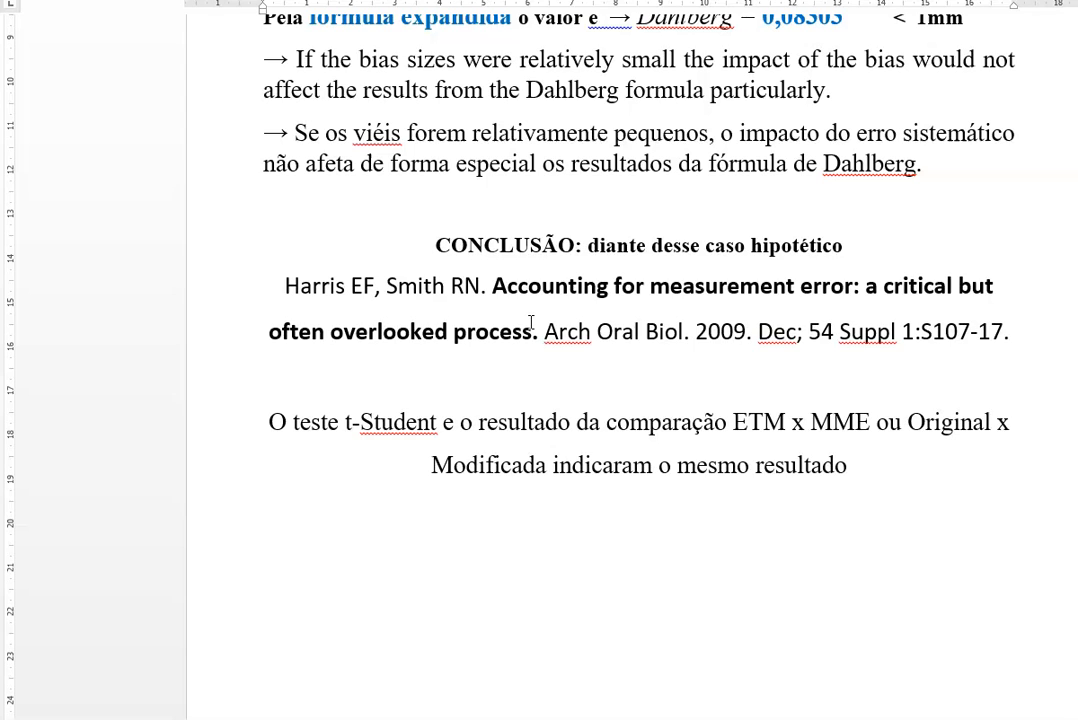
click(438, 421)
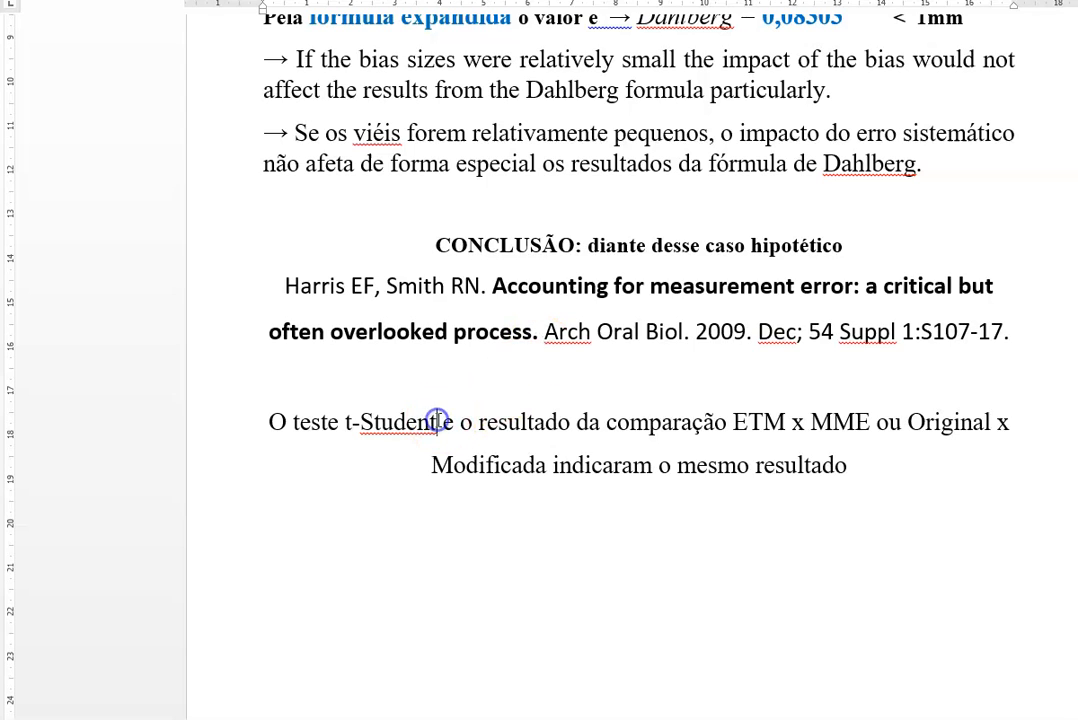
click(783, 421)
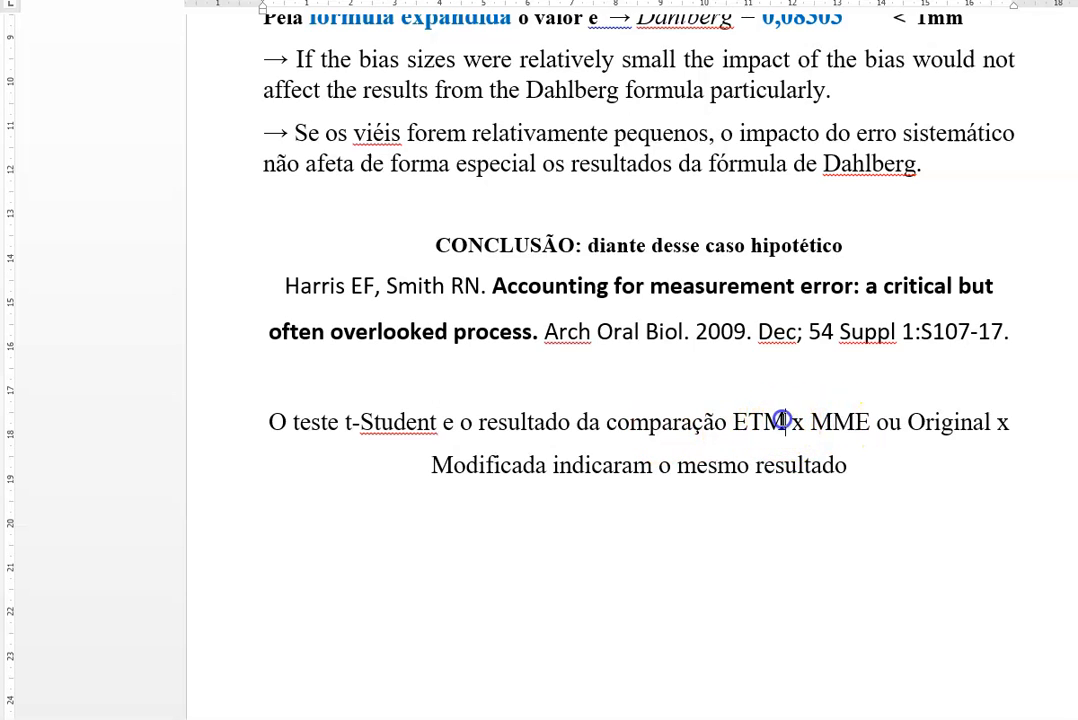
click(838, 421)
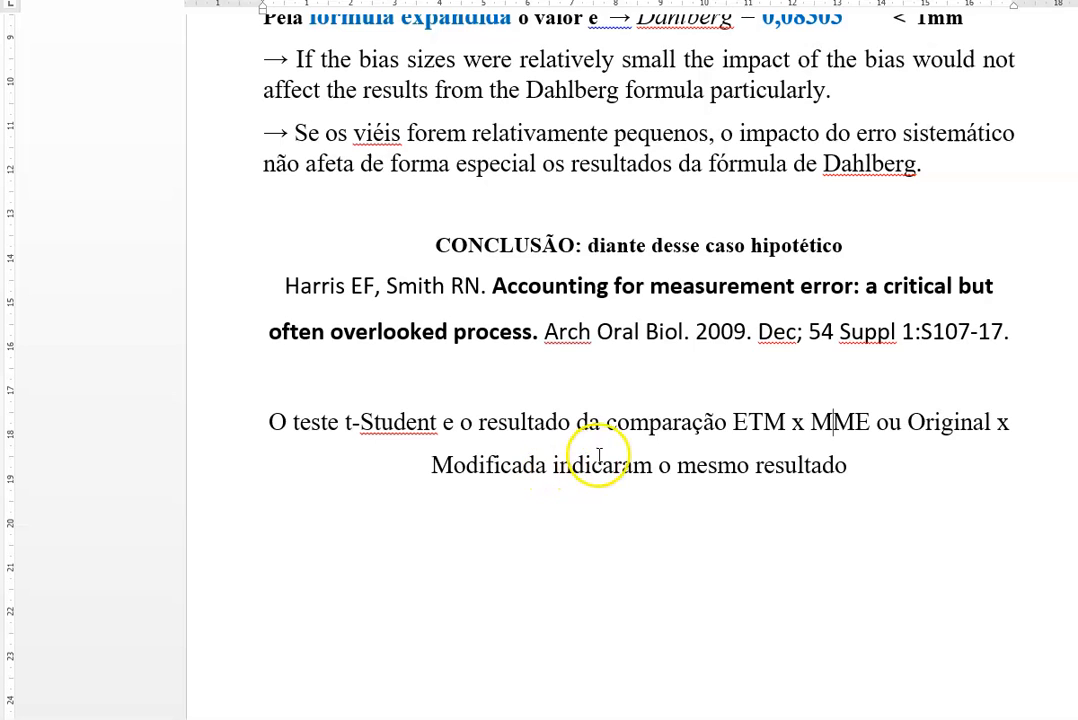
scroll(611, 440, up, 5)
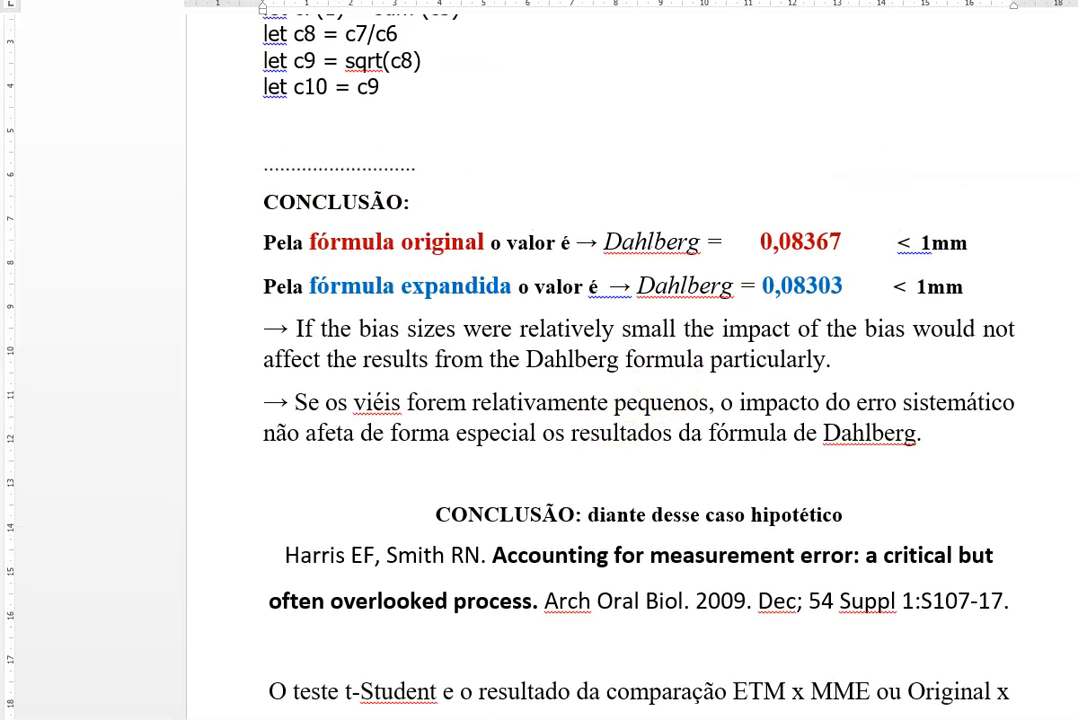
- Switch to Minitab, erase the calculated columns from C3 onward in the ORIGINAL DAhlBERG worksheet and clear the pré and pós column names
click(225, 718)
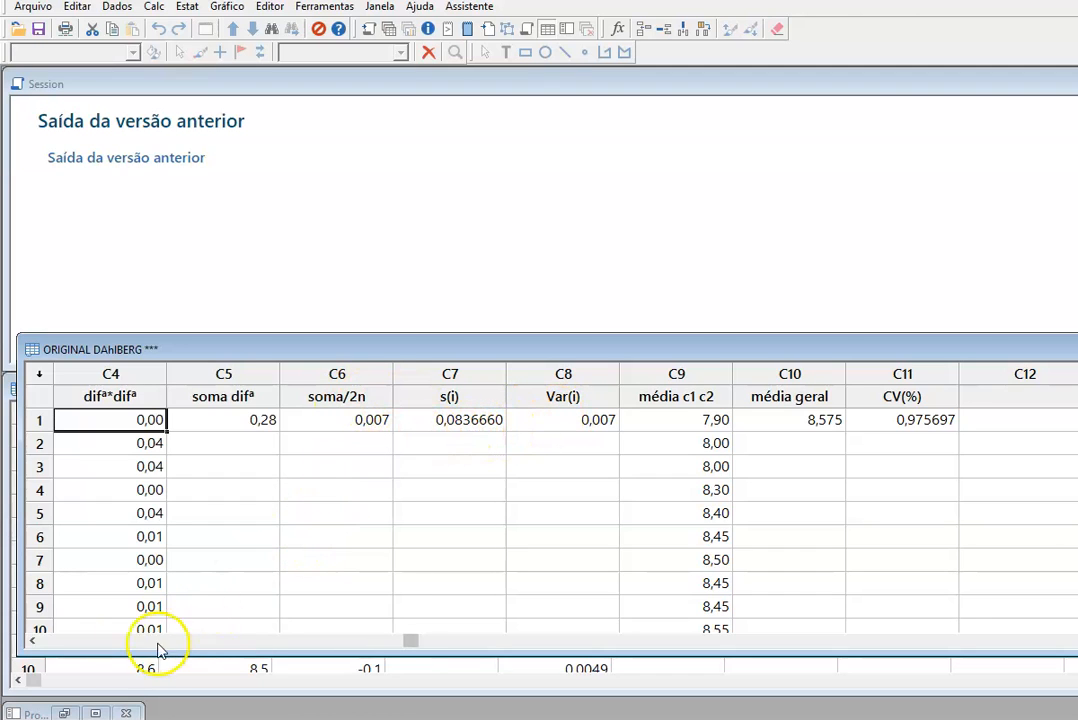
click(68, 645)
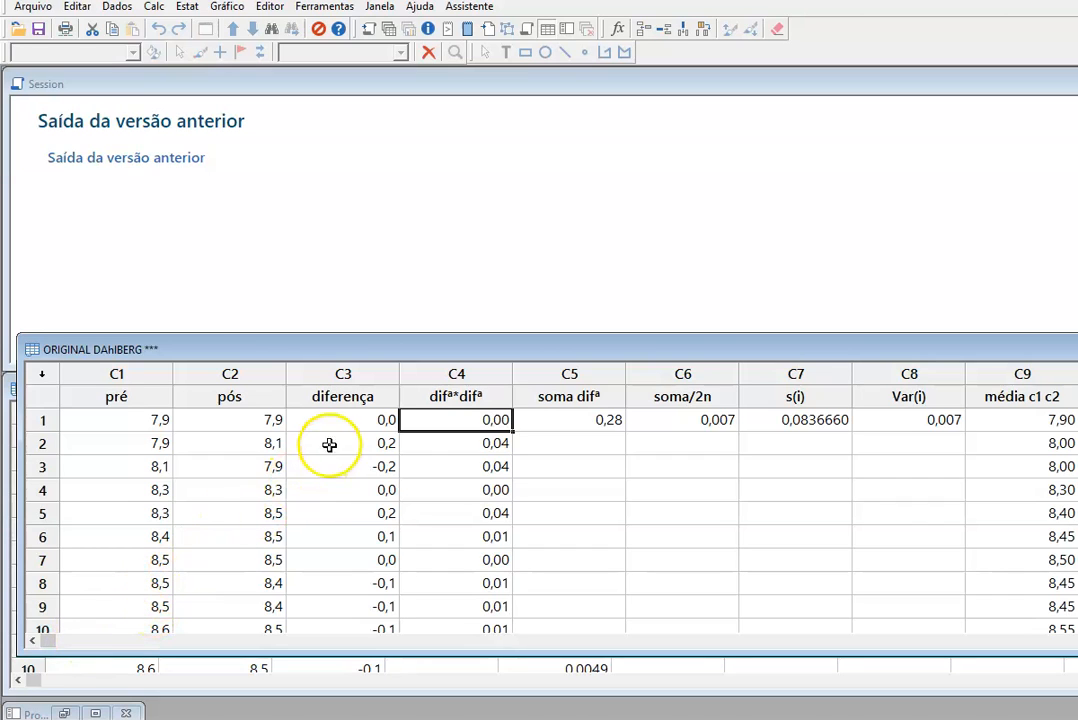
click(340, 375)
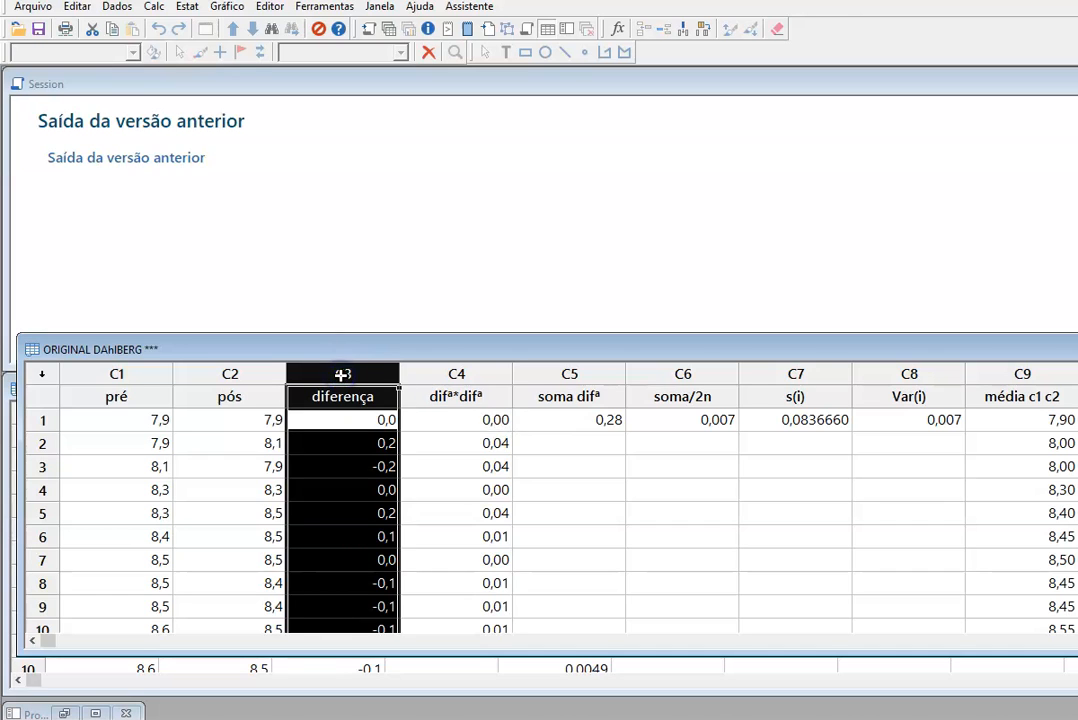
key(shift+Right)
key(shift+Right)
key(shift+Right)
key(shift+Right)
key(shift+Right)
key(shift+Right)
key(shift+Right)
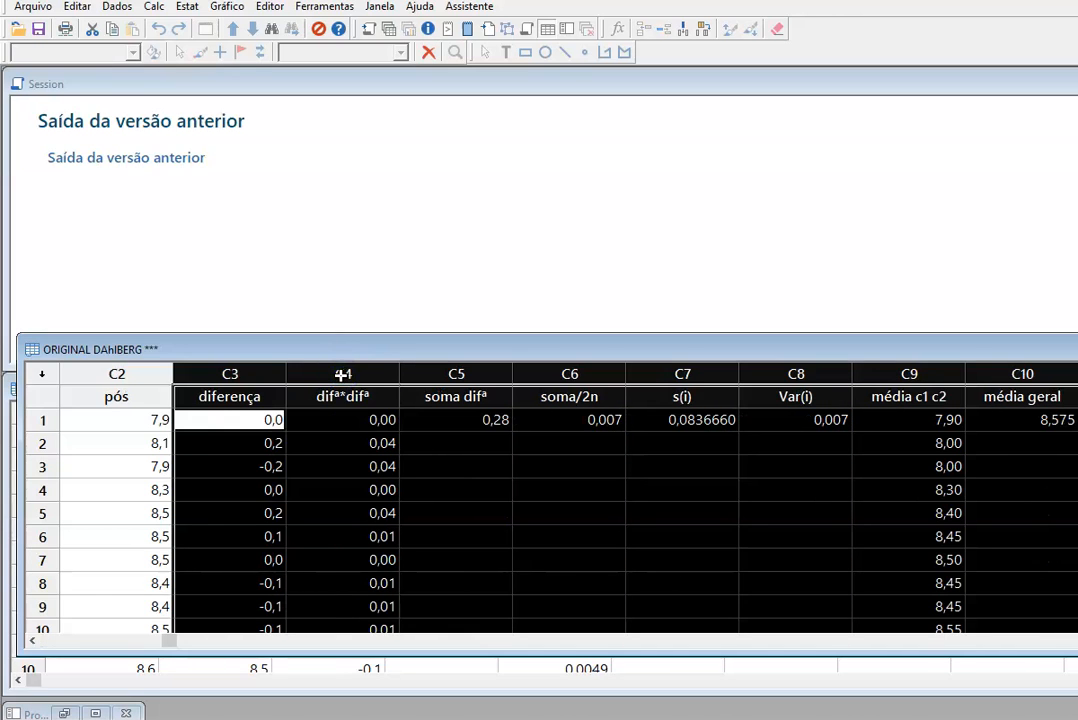
key(Delete)
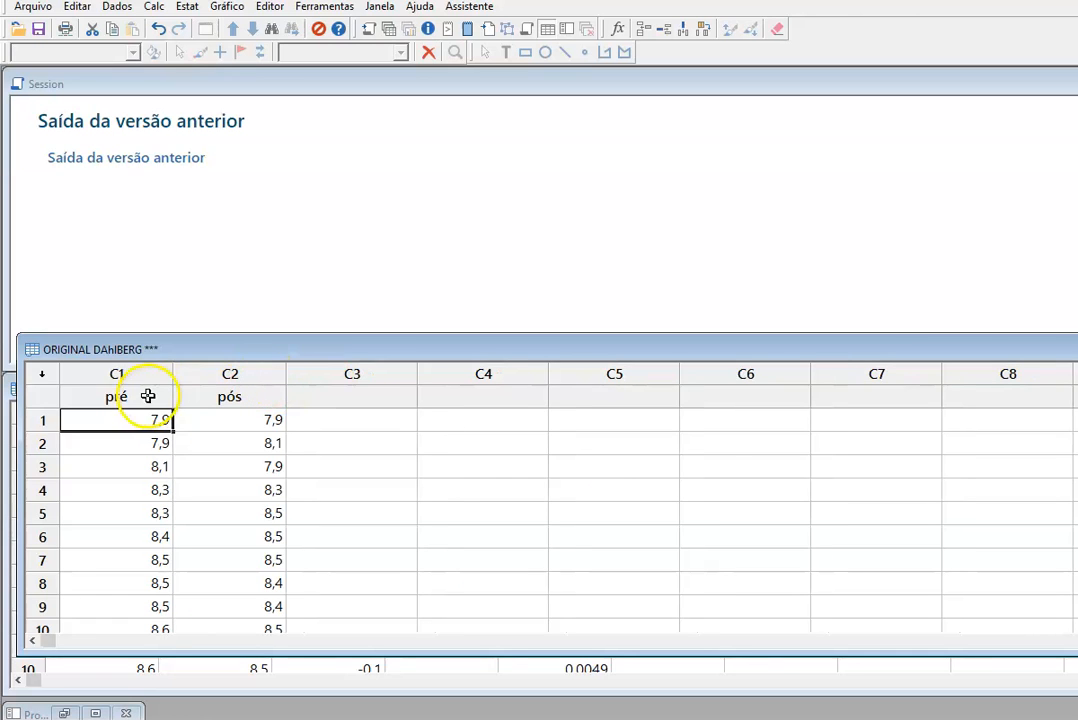
drag(117, 396, 207, 393)
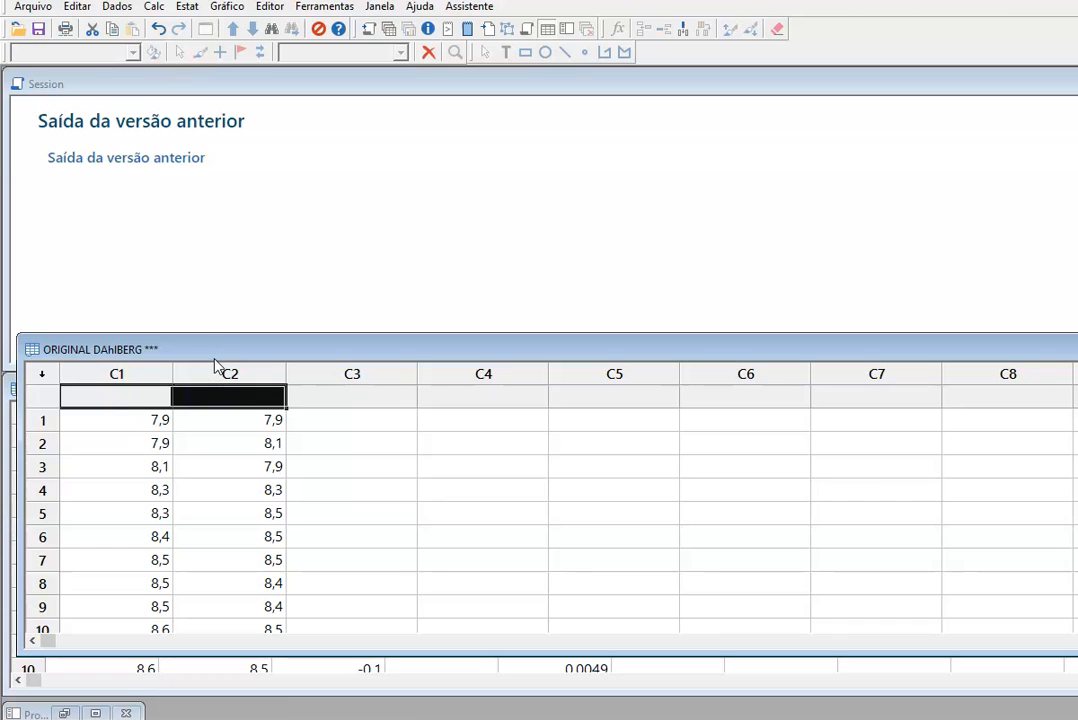
click(228, 265)
- Run the "Dahlberg Error" exec file from the Área de Trabalho folder on the original worksheet and select its s(i) result in C7
click(18, 7)
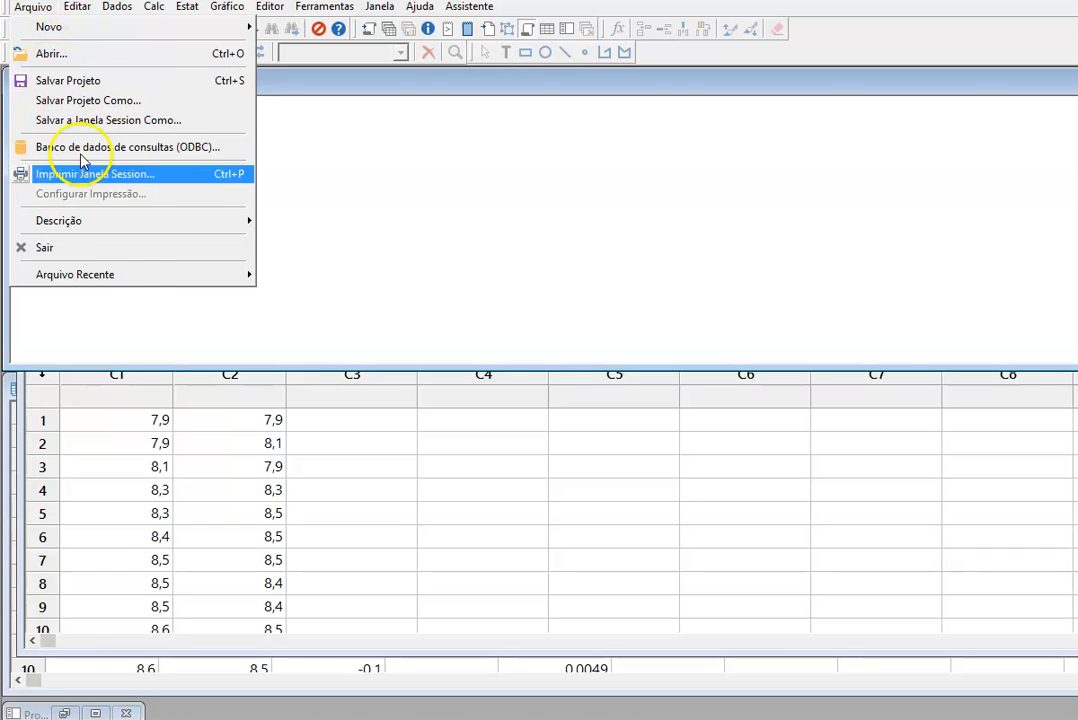
mouse_move(140, 282)
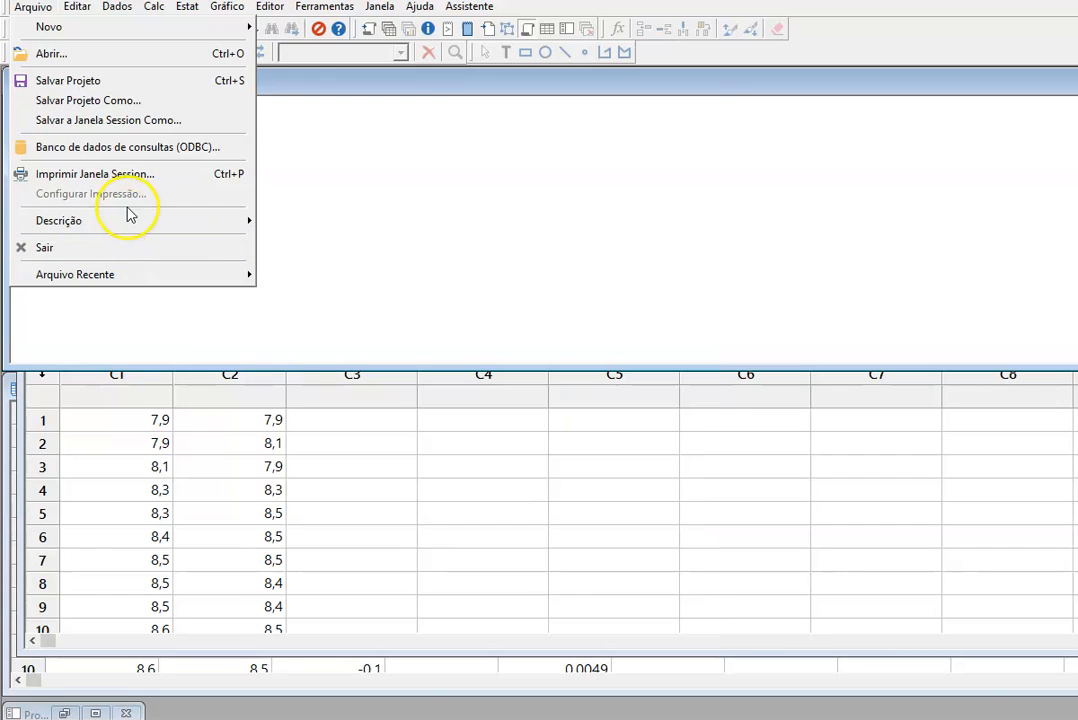
mouse_move(97, 17)
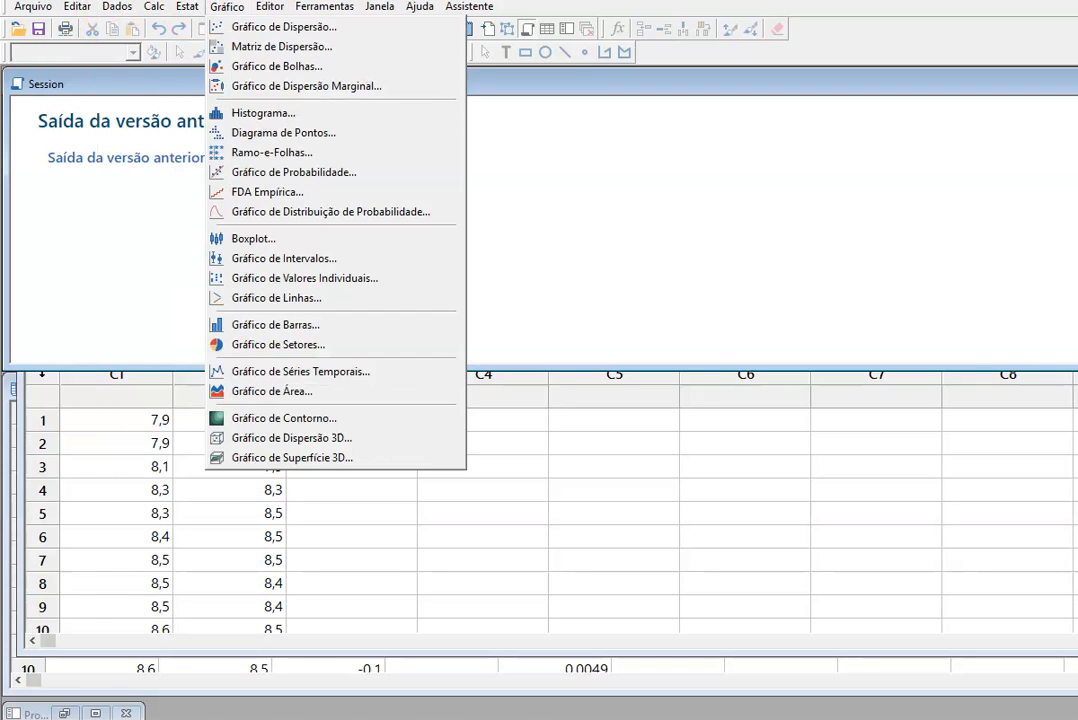
mouse_move(305, 14)
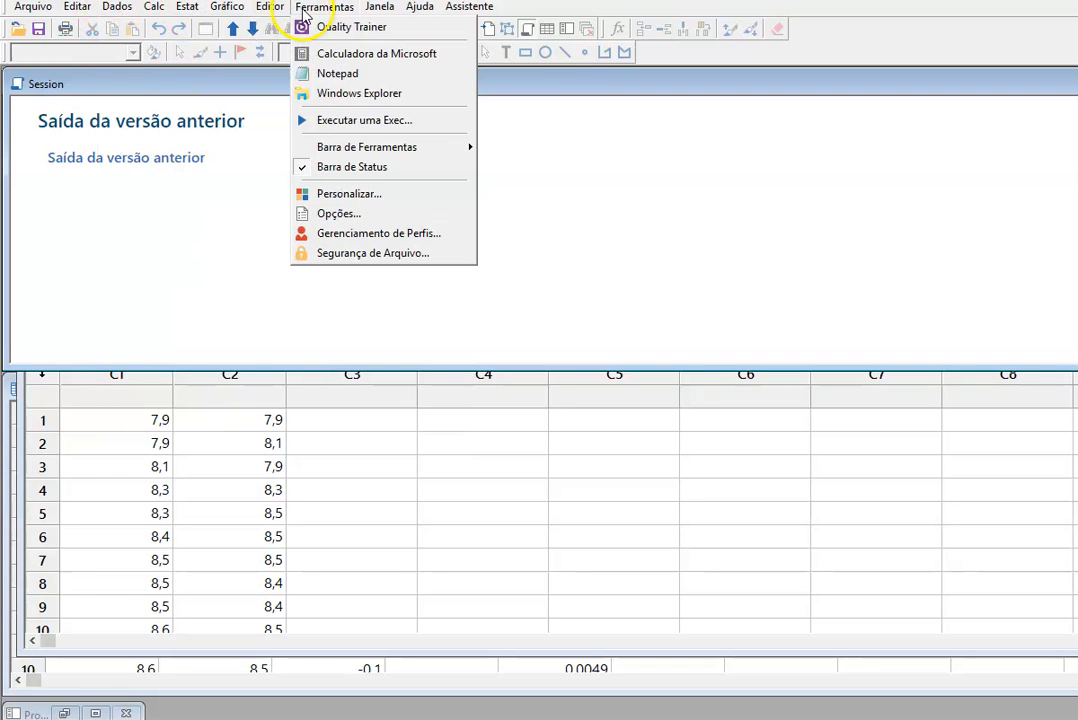
click(346, 120)
click(640, 412)
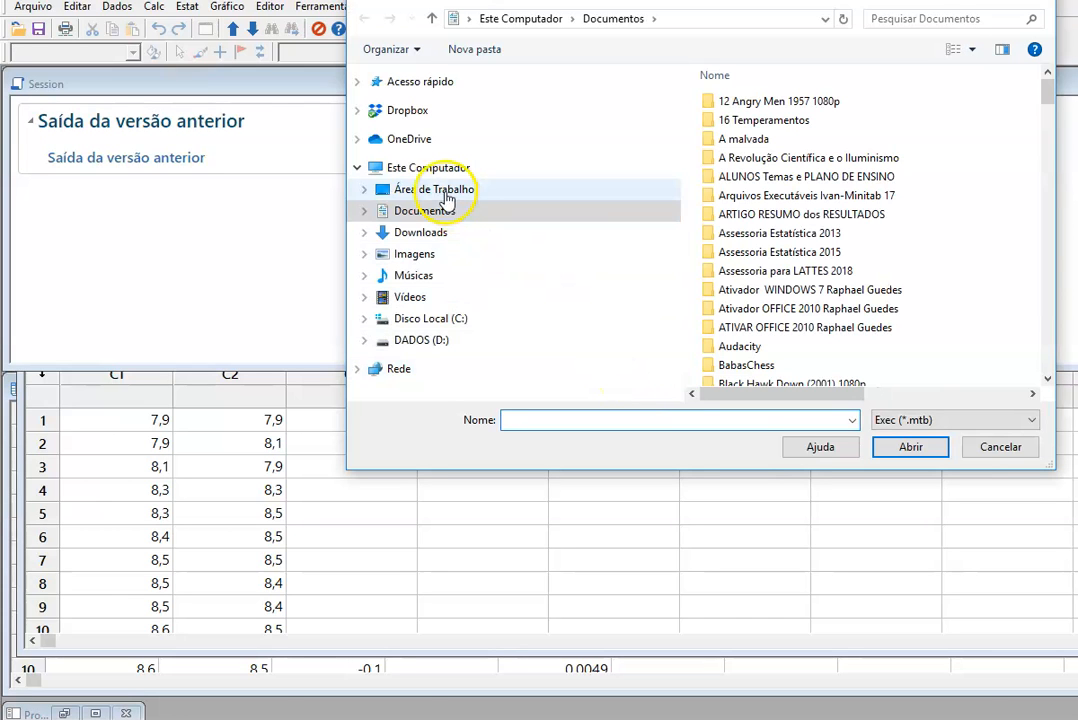
click(445, 190)
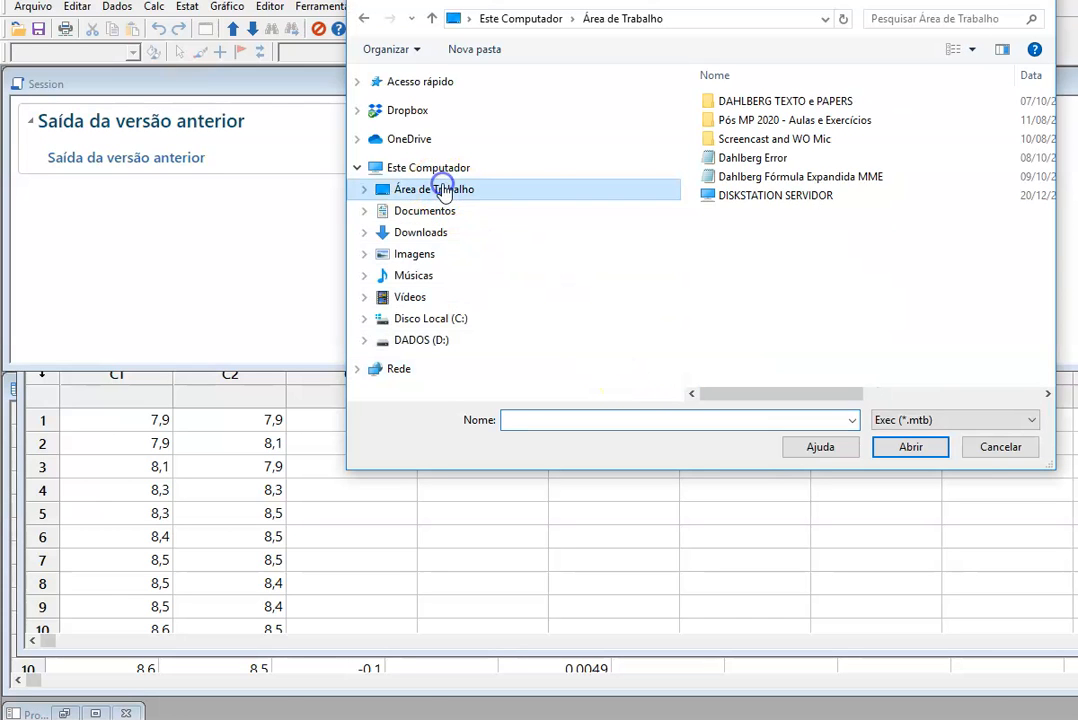
click(760, 160)
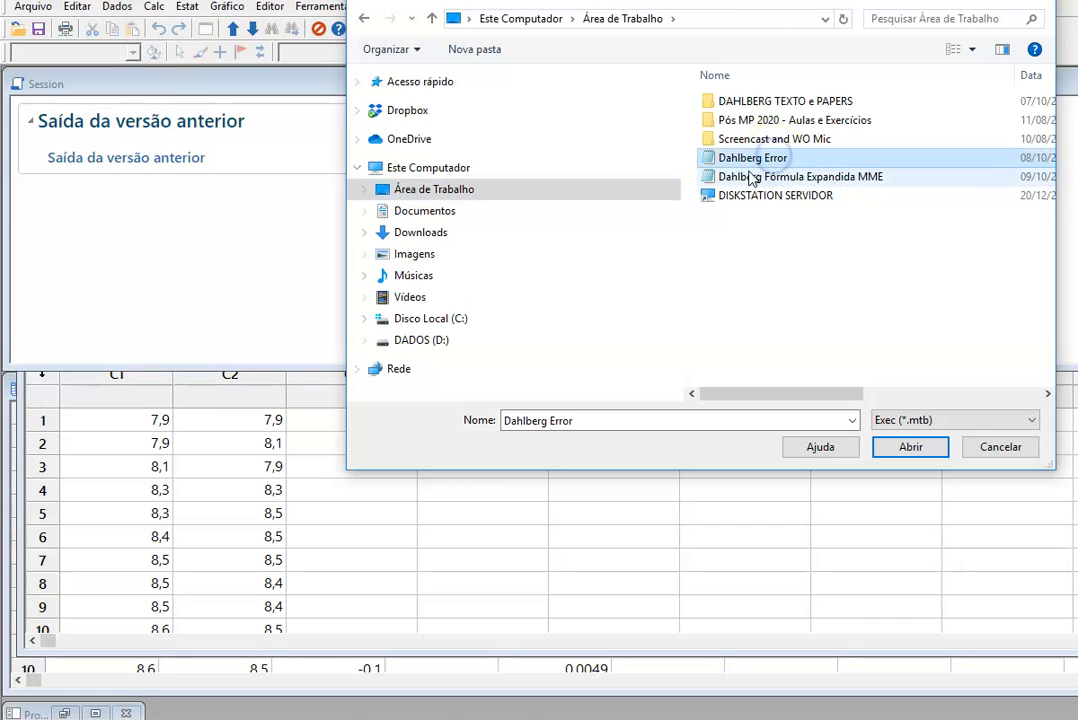
click(916, 449)
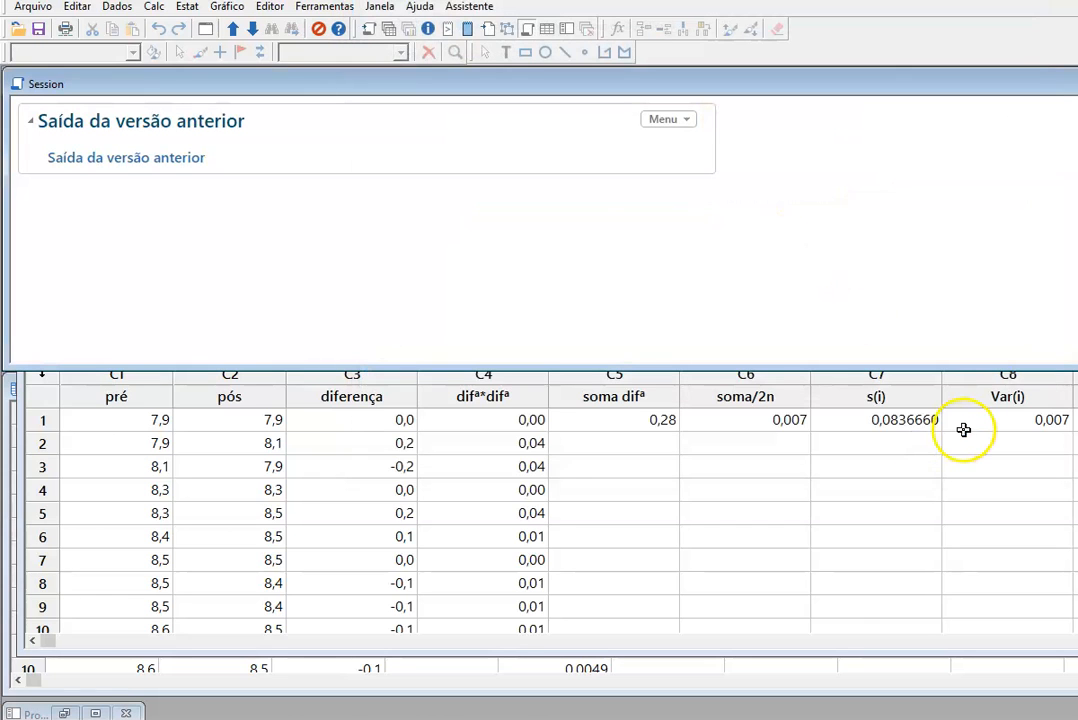
click(895, 420)
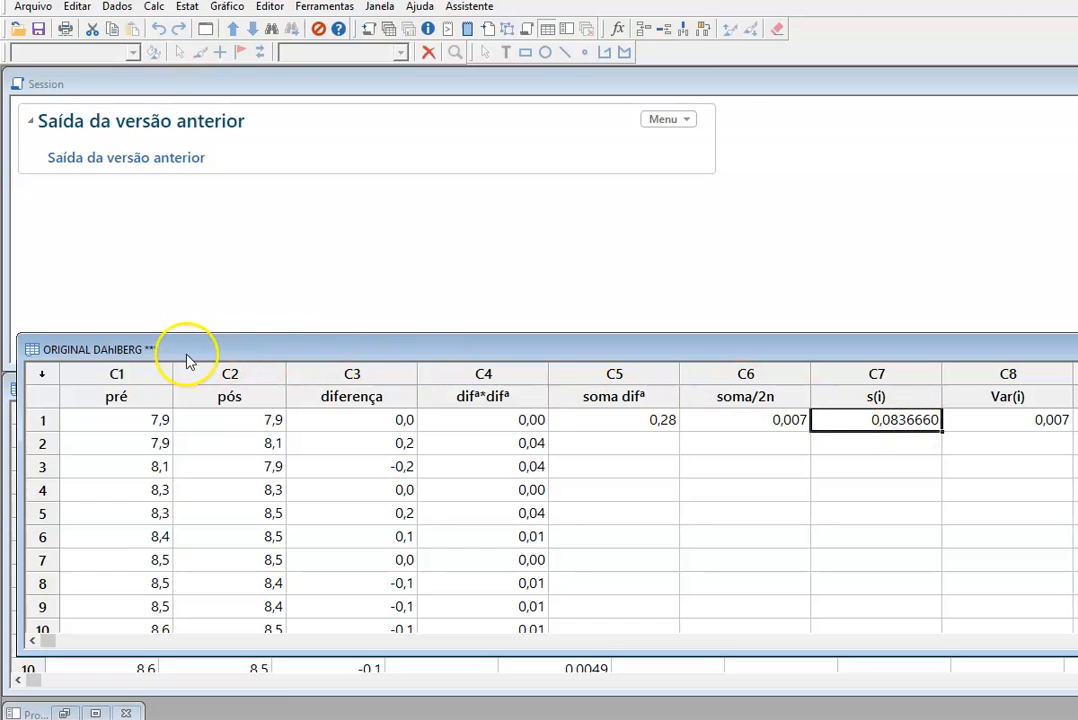
click(419, 6)
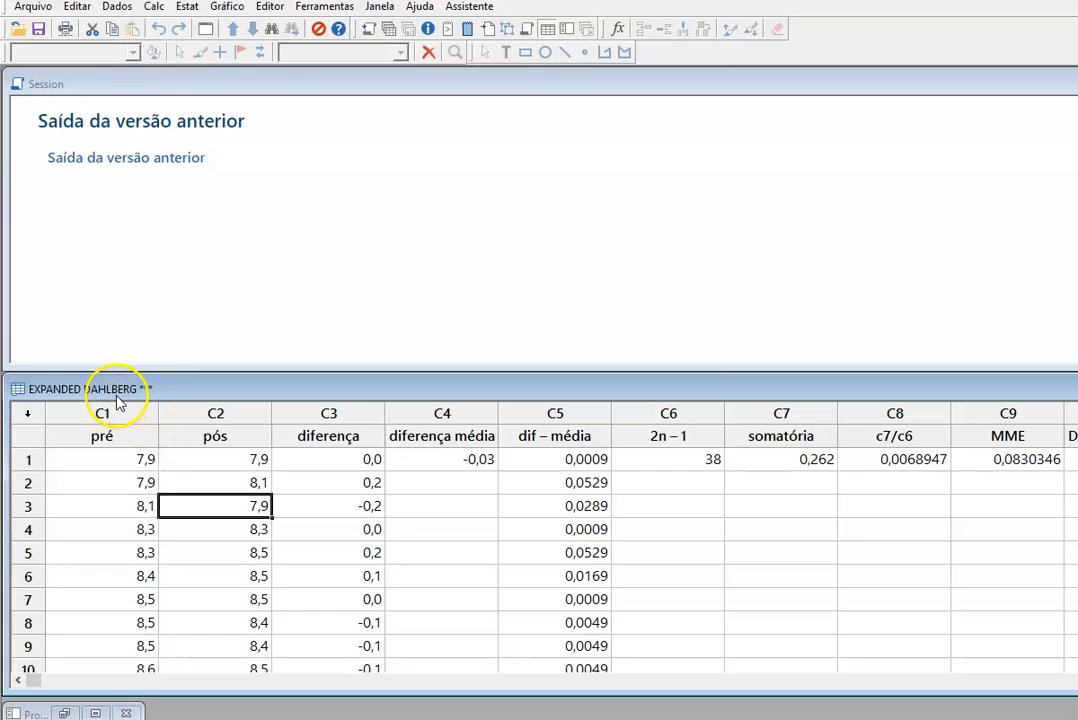
click(306, 9)
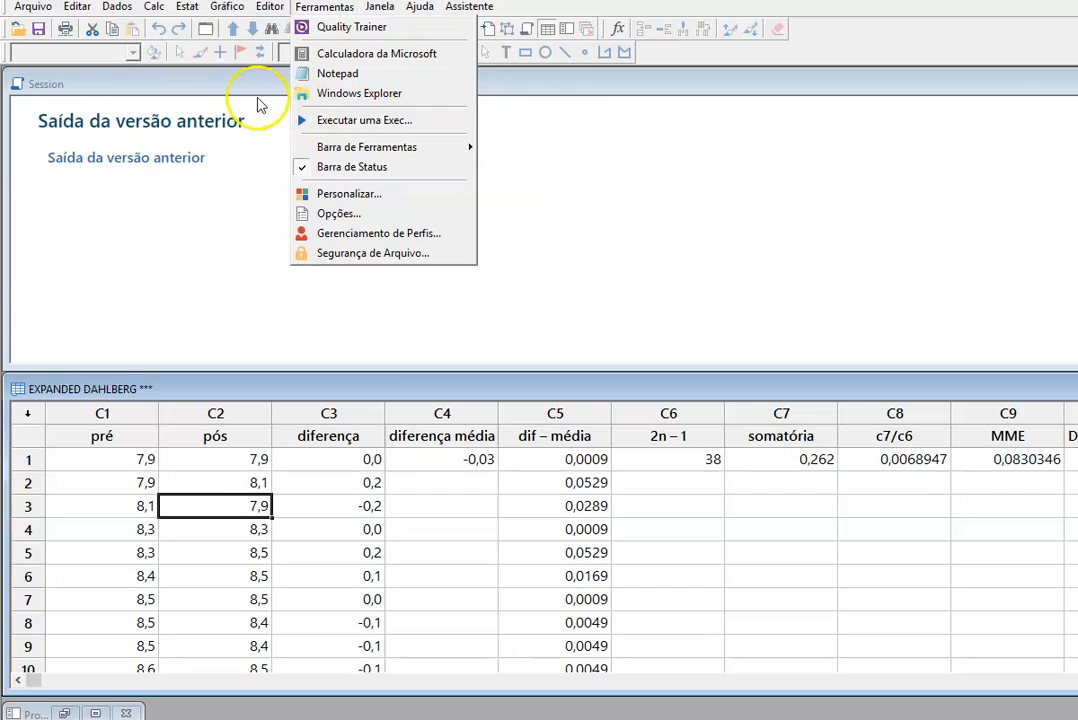
click(22, 8)
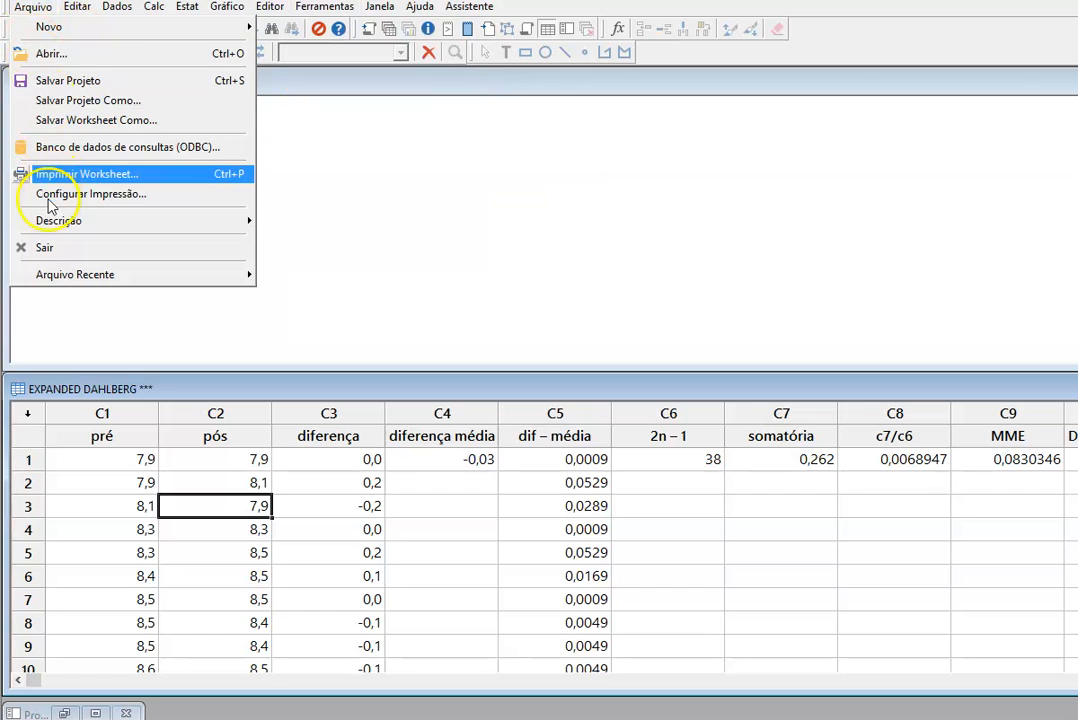
mouse_move(70, 222)
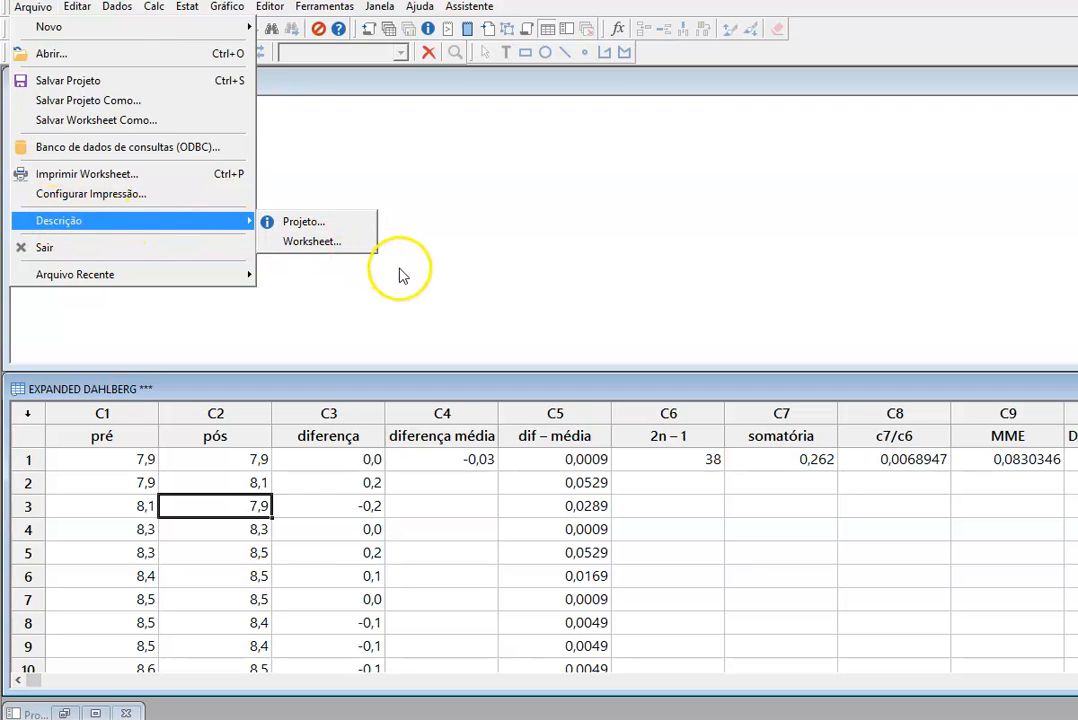
click(324, 7)
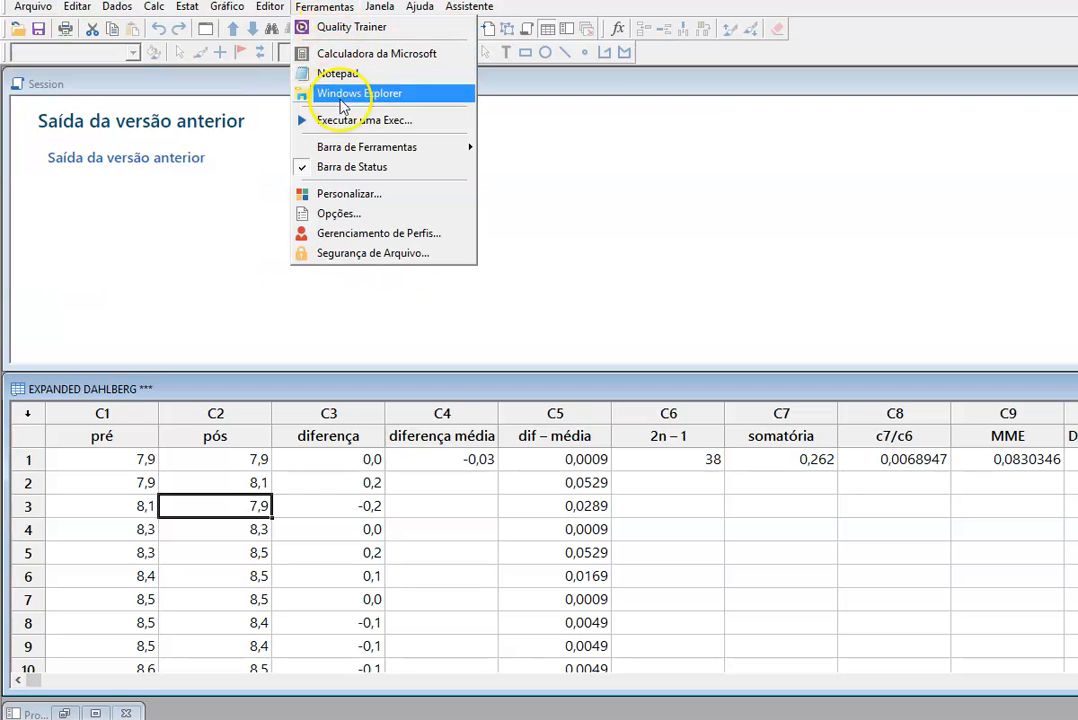
click(345, 124)
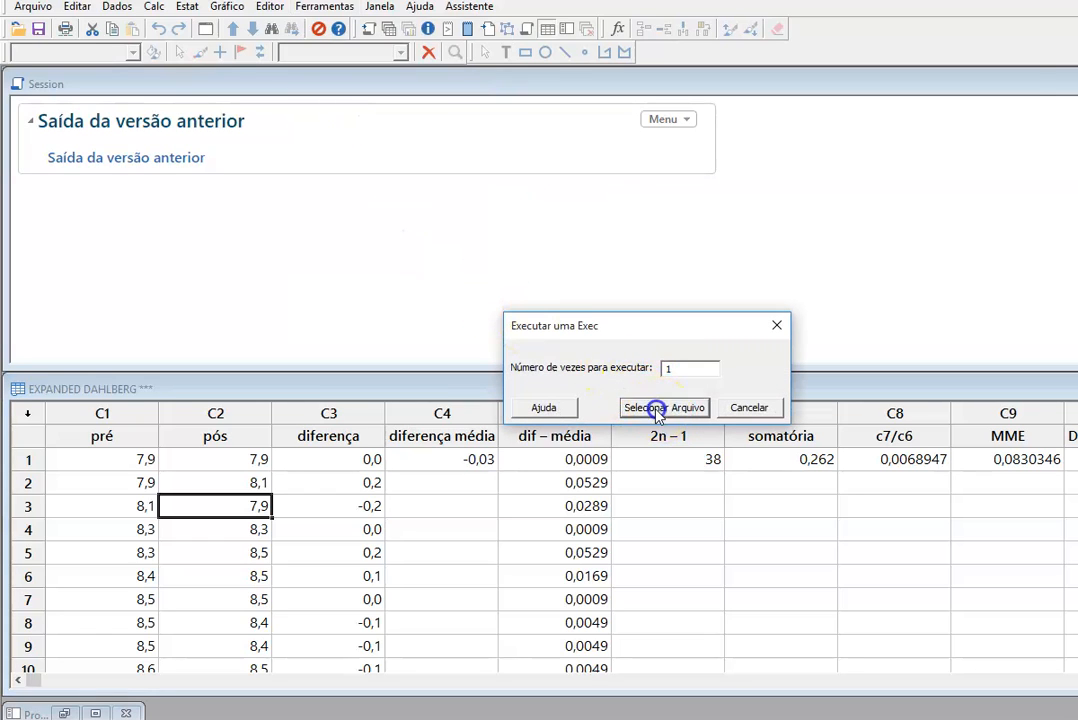
click(657, 412)
click(1008, 460)
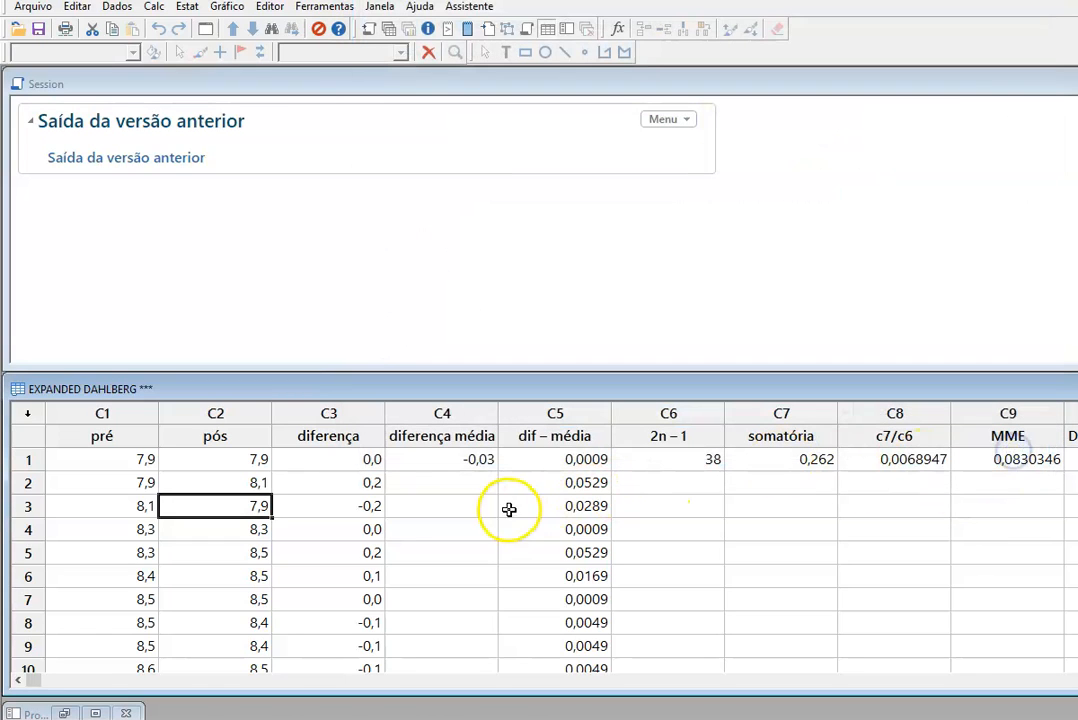
- Erase the calculated columns from C3 onward in the EXPANDED DAHLBERG worksheet and select the pré and pós column names
click(318, 411)
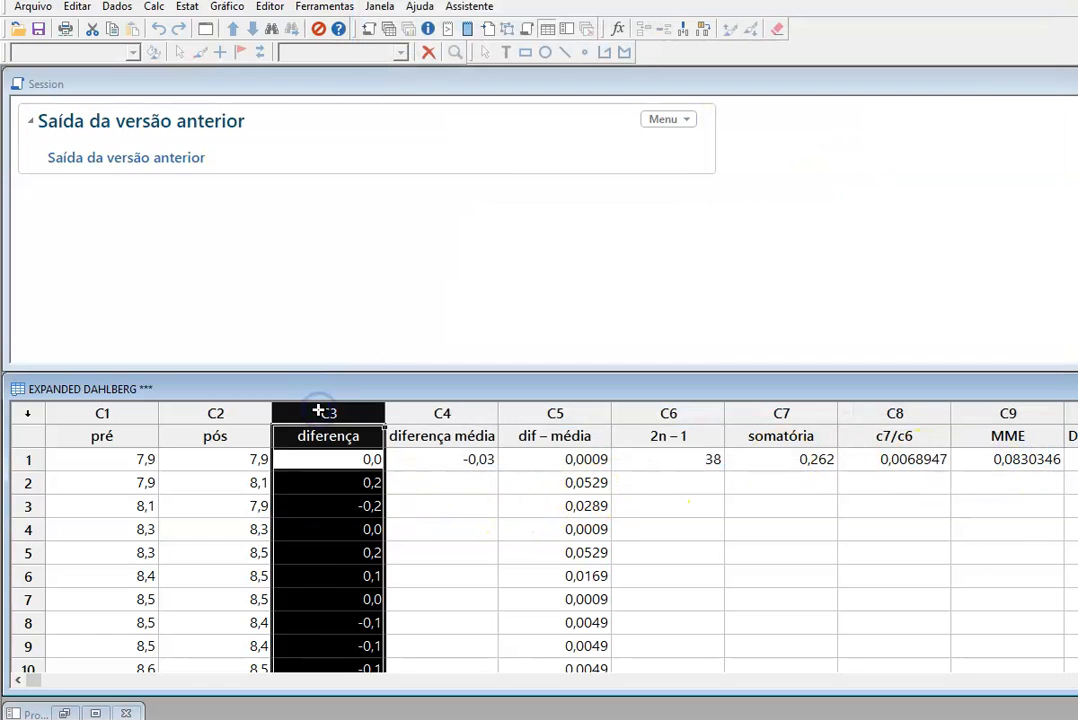
key(shift+Right)
key(shift+Right)
key(shift+Right)
key(shift+Right)
key(shift+Right)
key(shift+Right)
key(shift+Right)
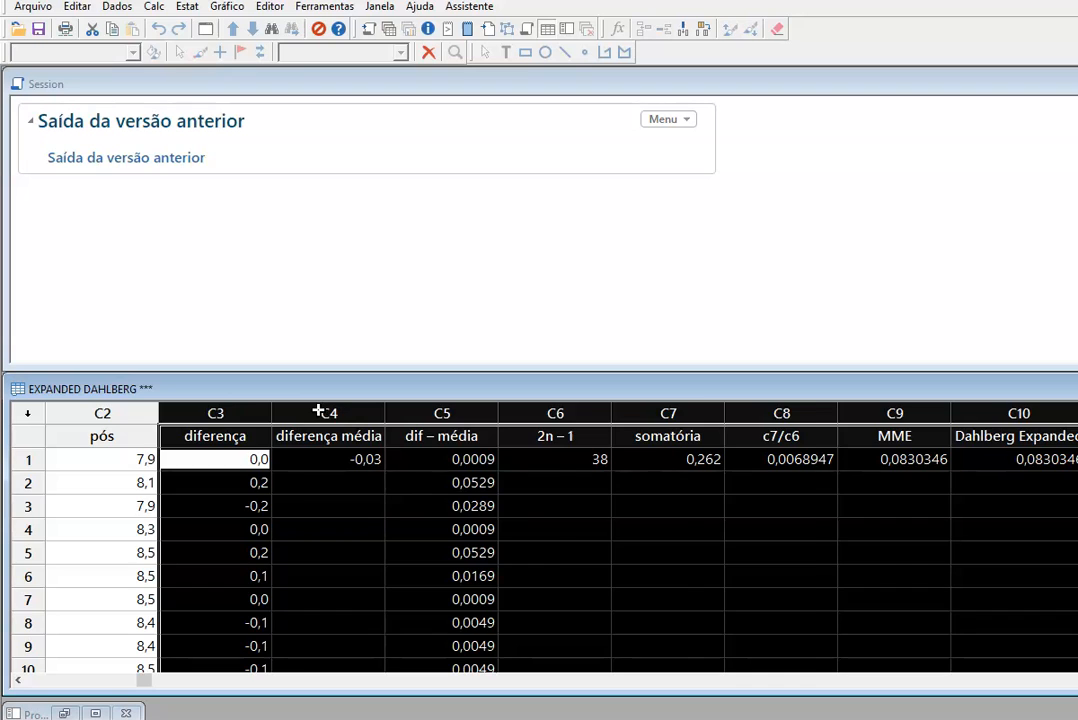
key(Delete)
click(130, 472)
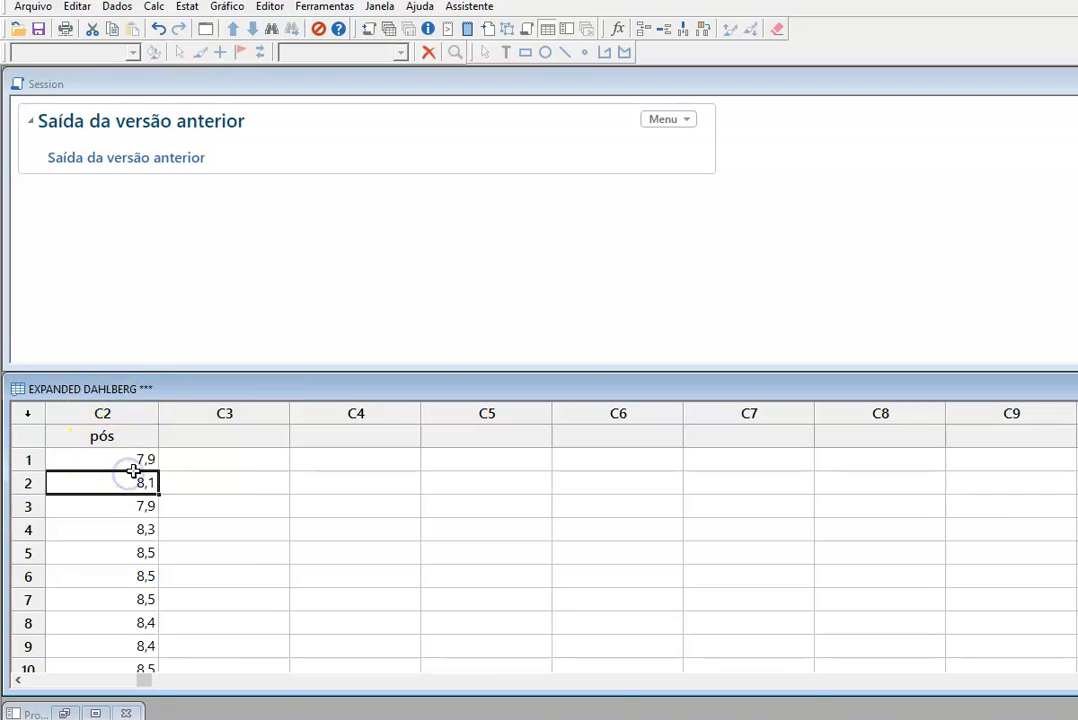
key(Left)
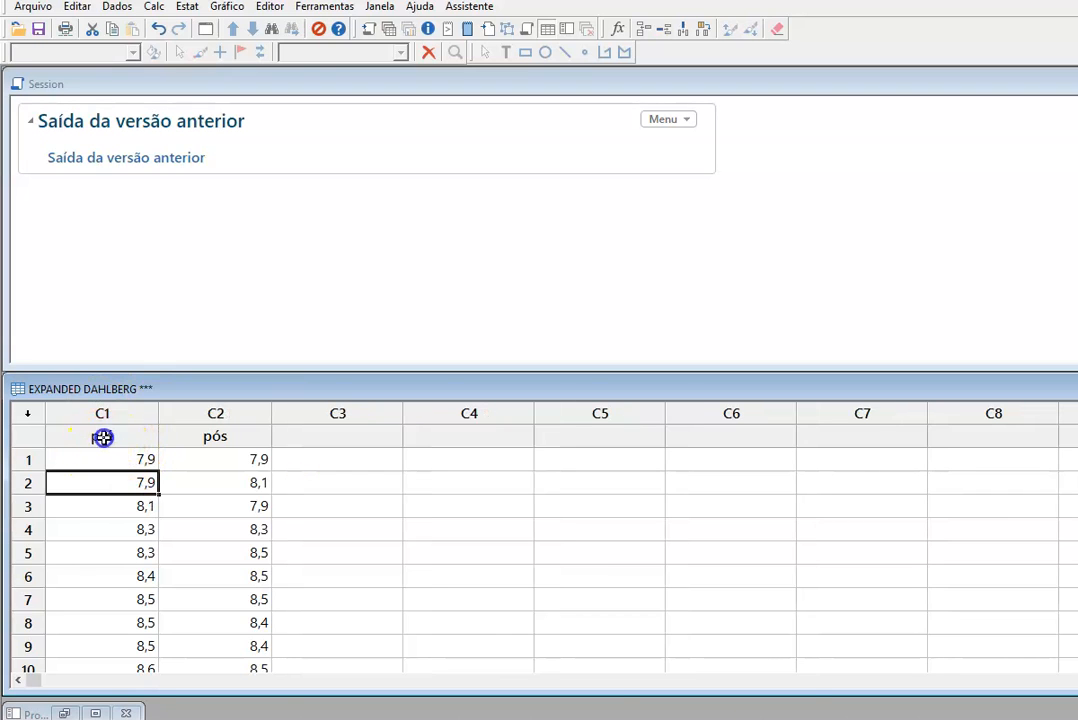
drag(101, 436, 217, 432)
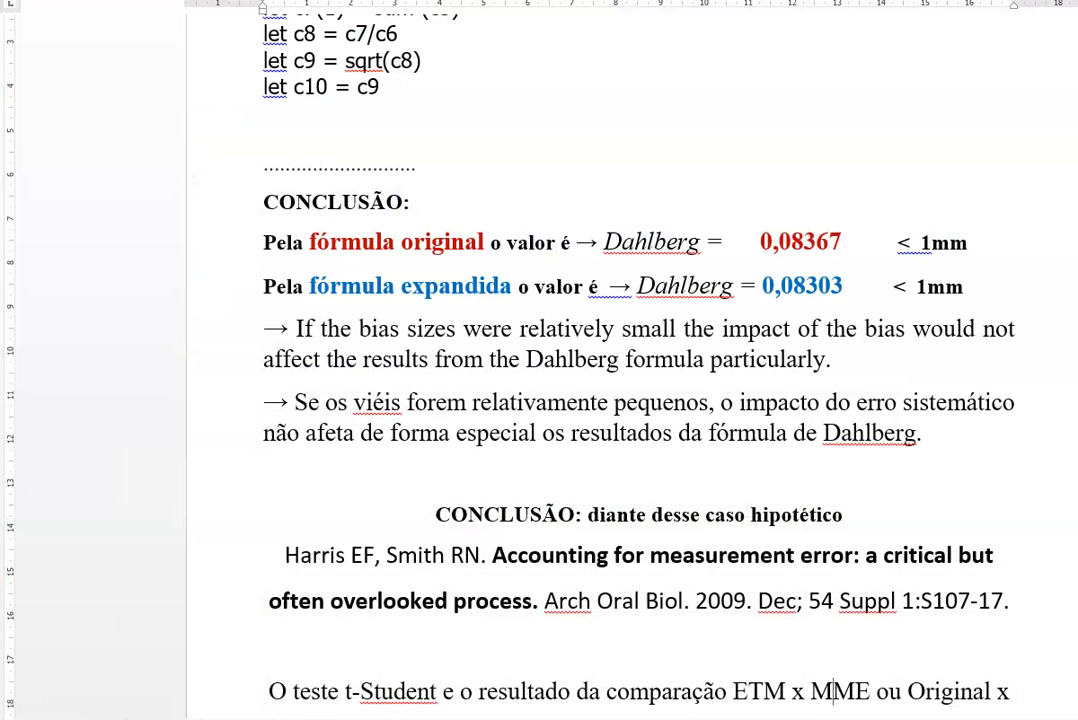
- Switch to the Word document "DAHLBERG x MME videoaula com Minitab" and close it without saving the changes
click(702, 1)
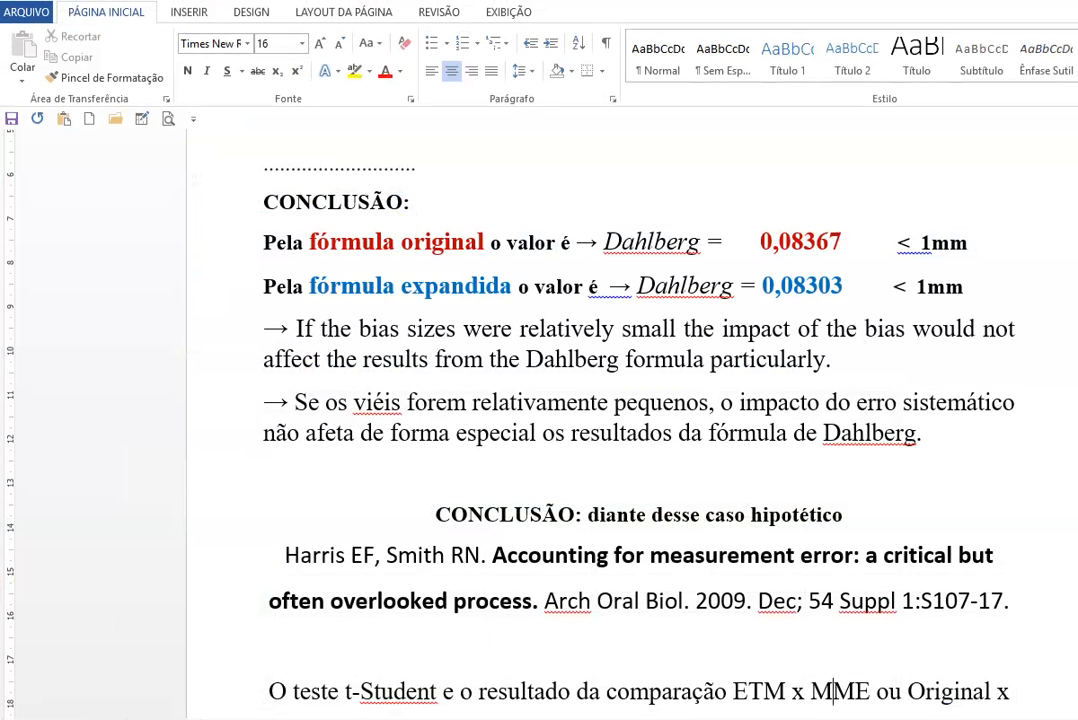
key(alt+F4)
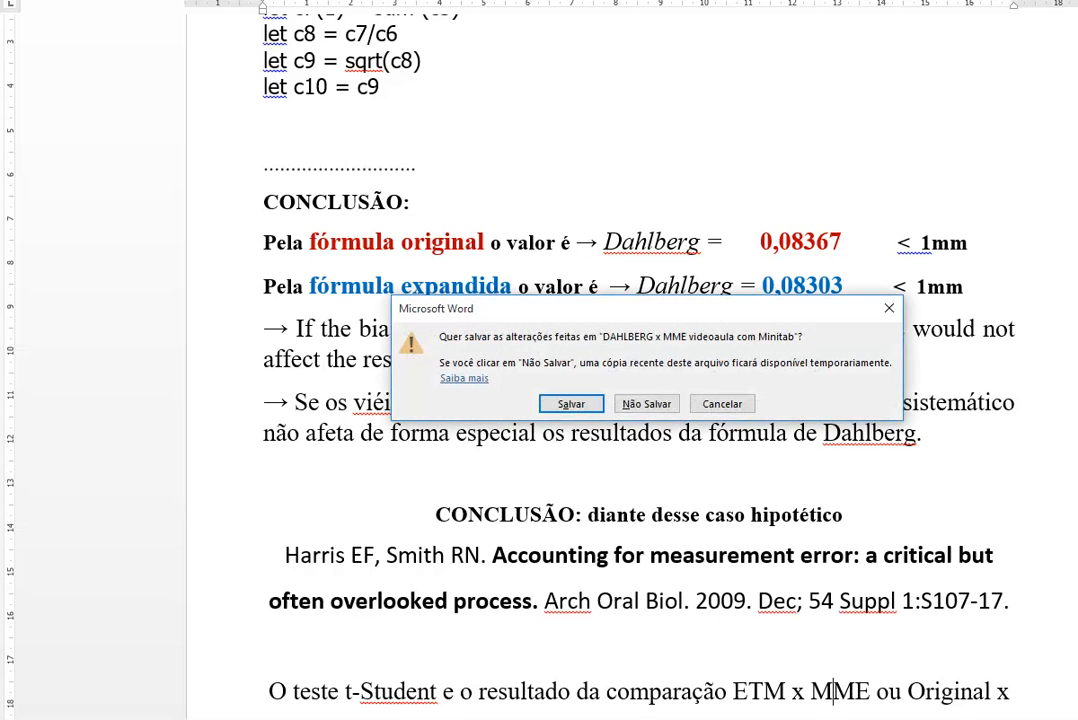
click(668, 400)
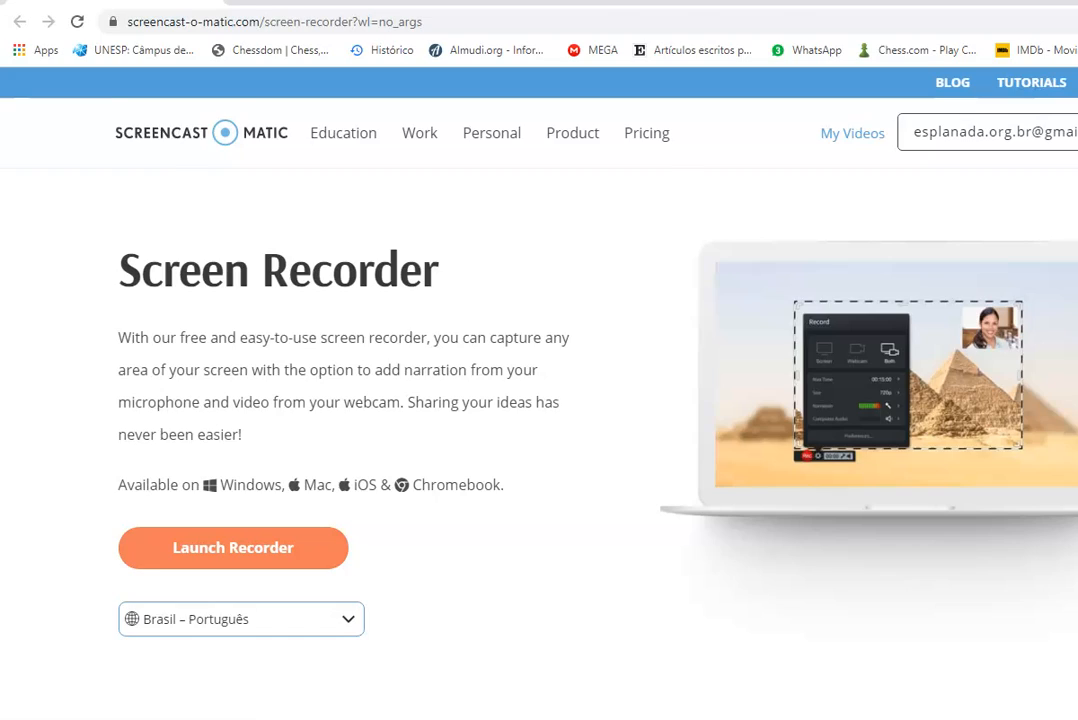
- Close the "Screencast and WO Mic" folder window and open the "Dahlberg Fórmula Expandida MME" text file from the desktop
key(alt+Tab)
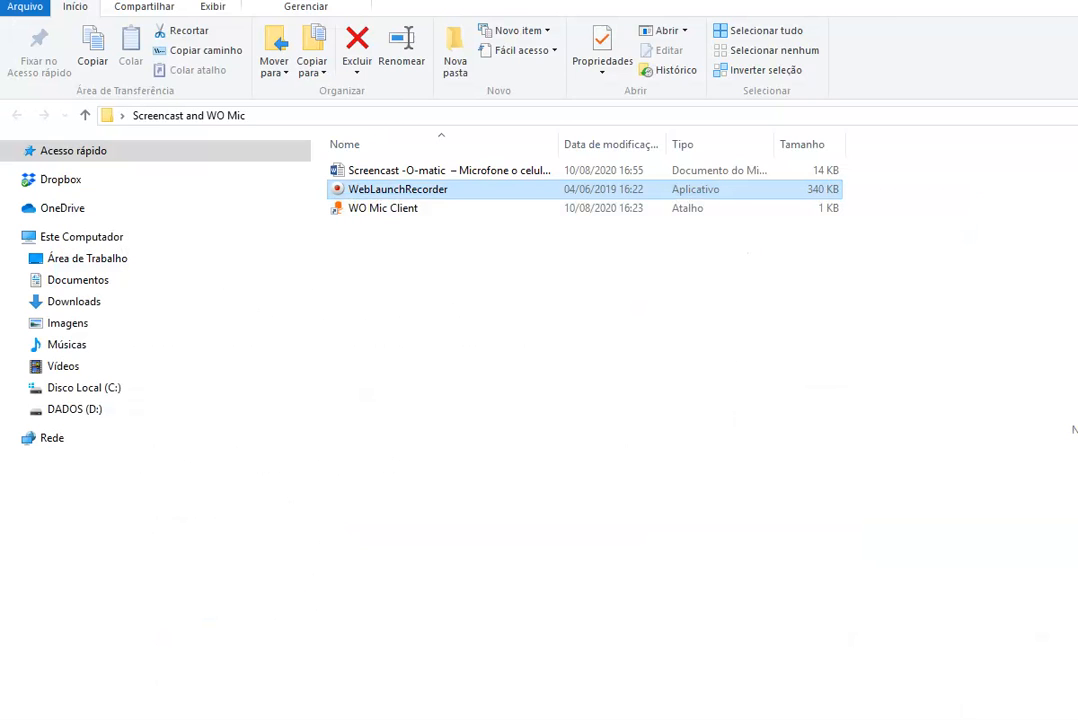
key(alt+F4)
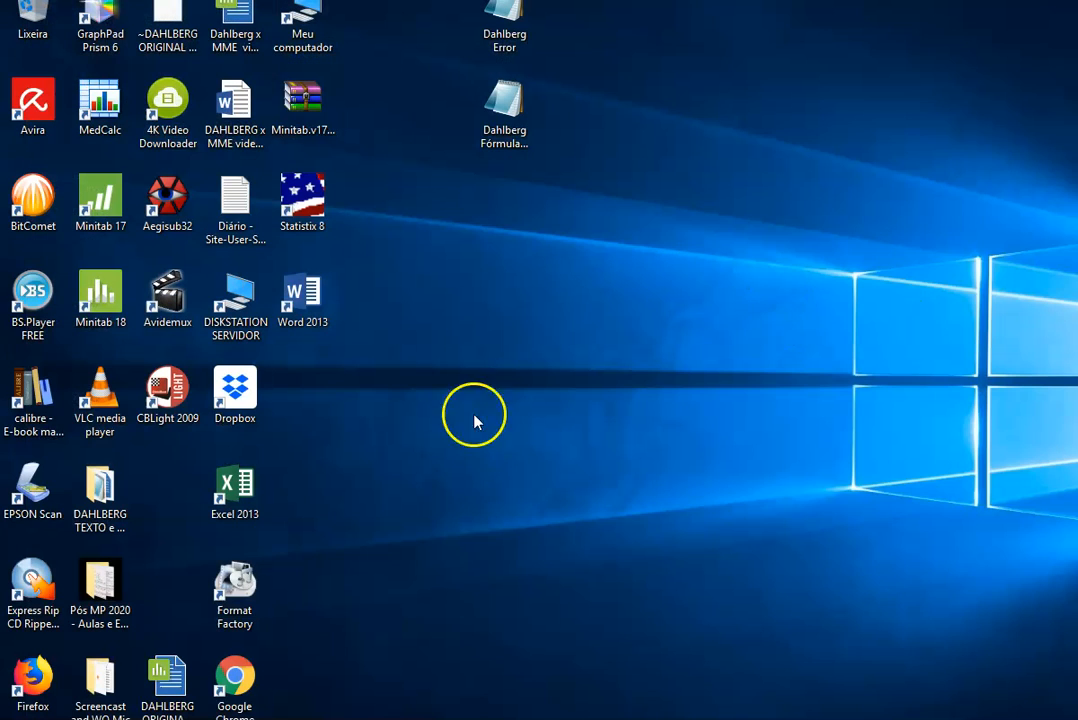
double_click(506, 98)
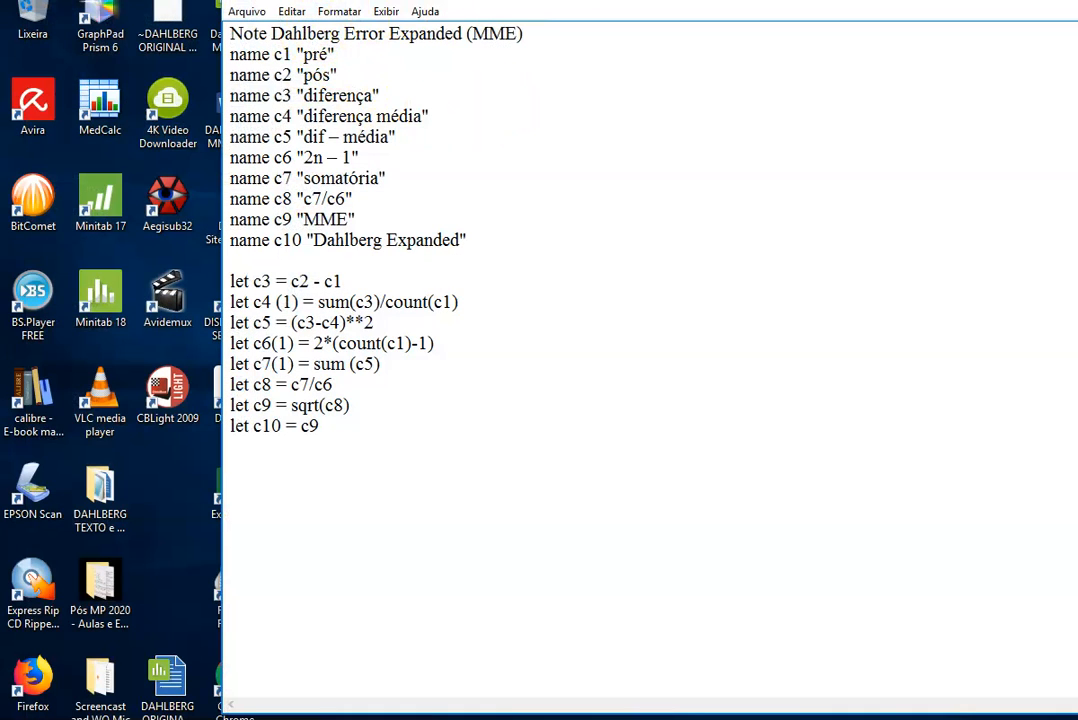
- Lower the text window so its title bar shows and change the c6 column name in the script to "2(n – 1)"
click(522, 74)
drag(593, 0, 596, 38)
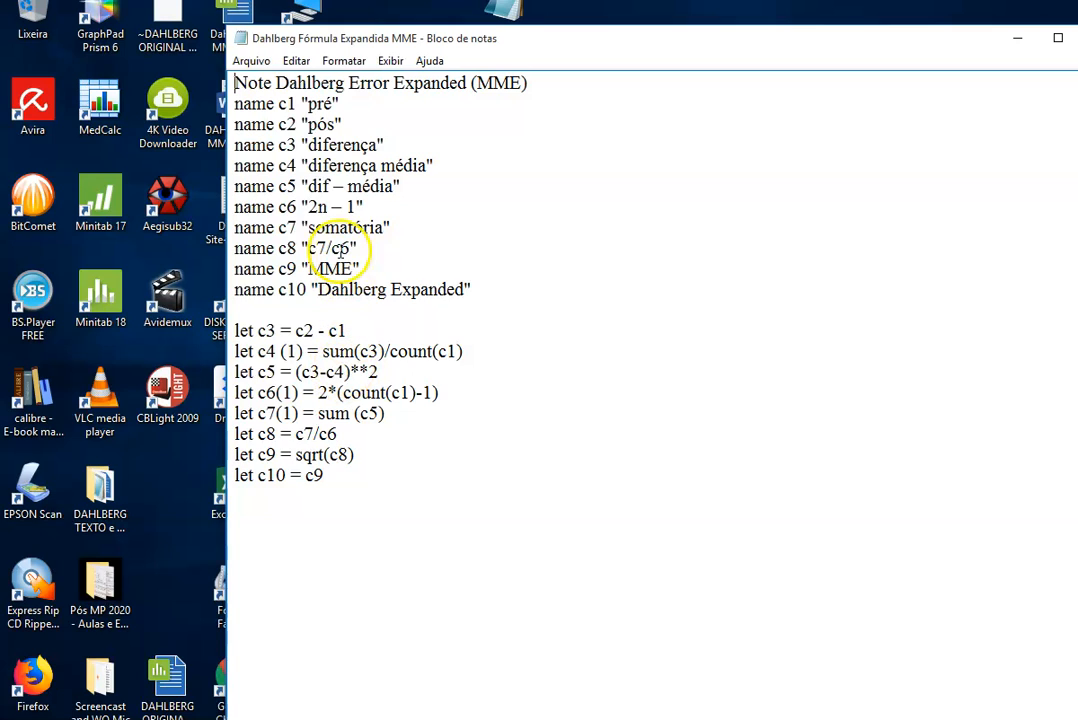
click(315, 204)
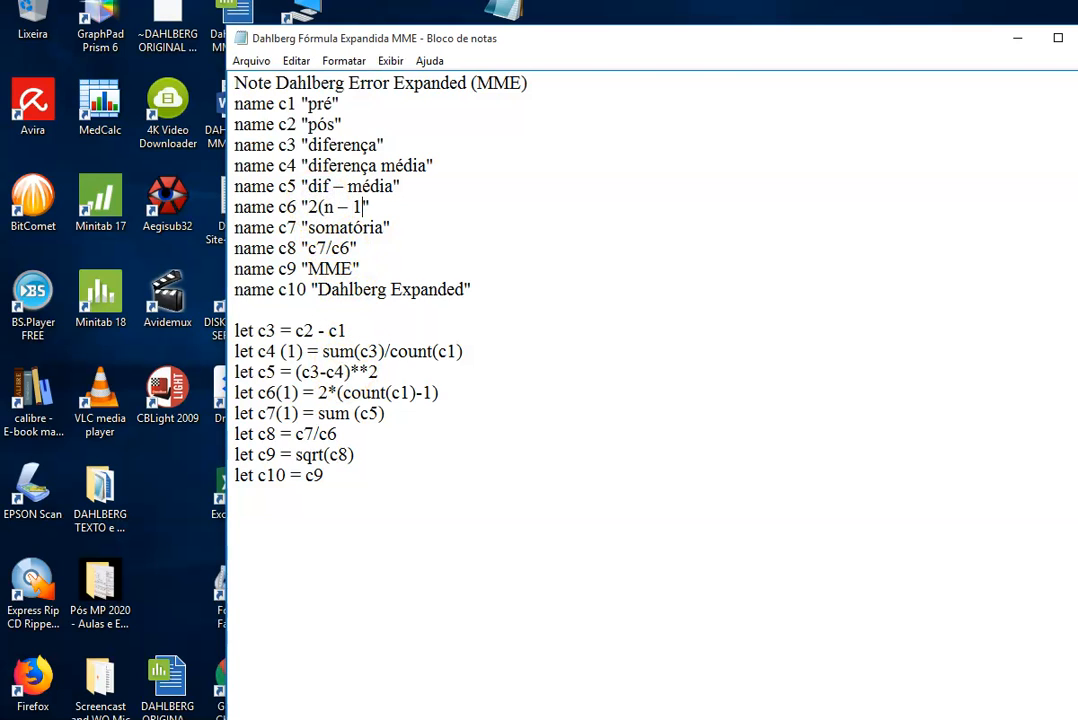
- Save the script on the Área de Trabalho as "Dahlberg Fórmula Expandida MME.mtb" with type Todos os arquivos, replacing the existing file
click(251, 60)
click(285, 141)
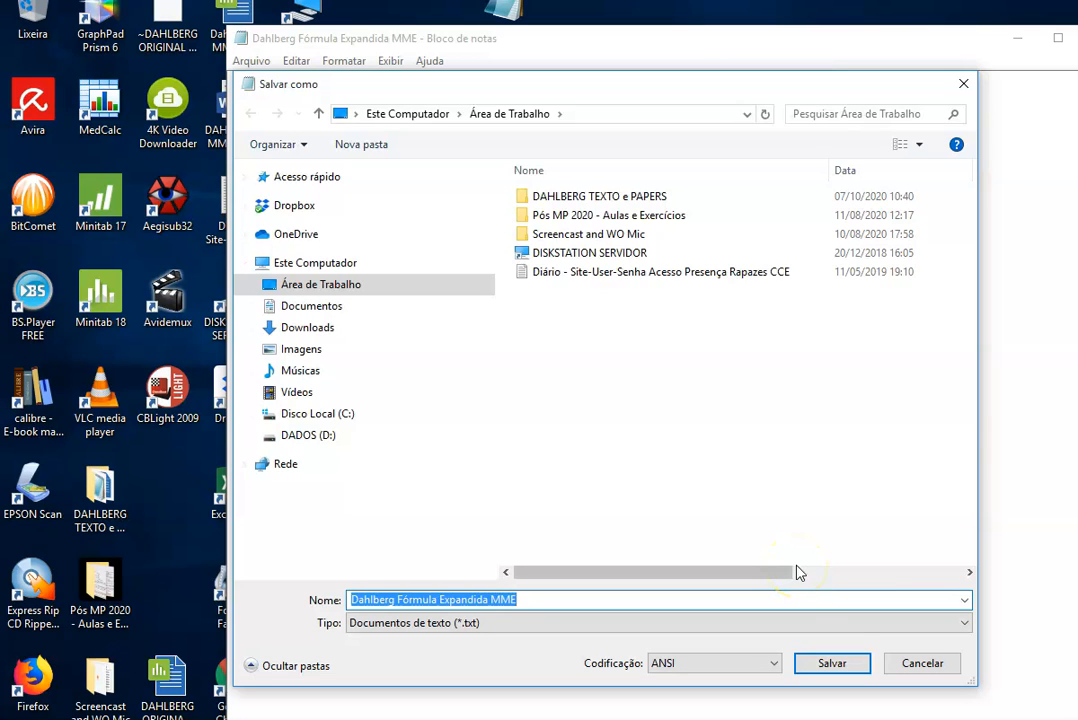
click(966, 623)
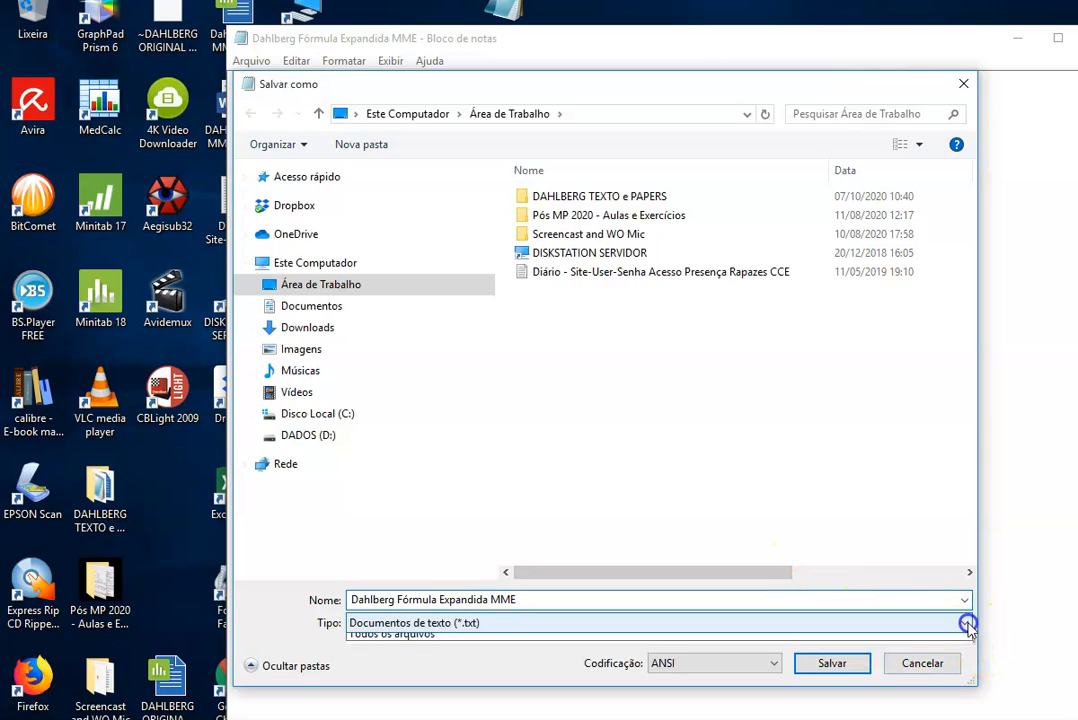
click(464, 651)
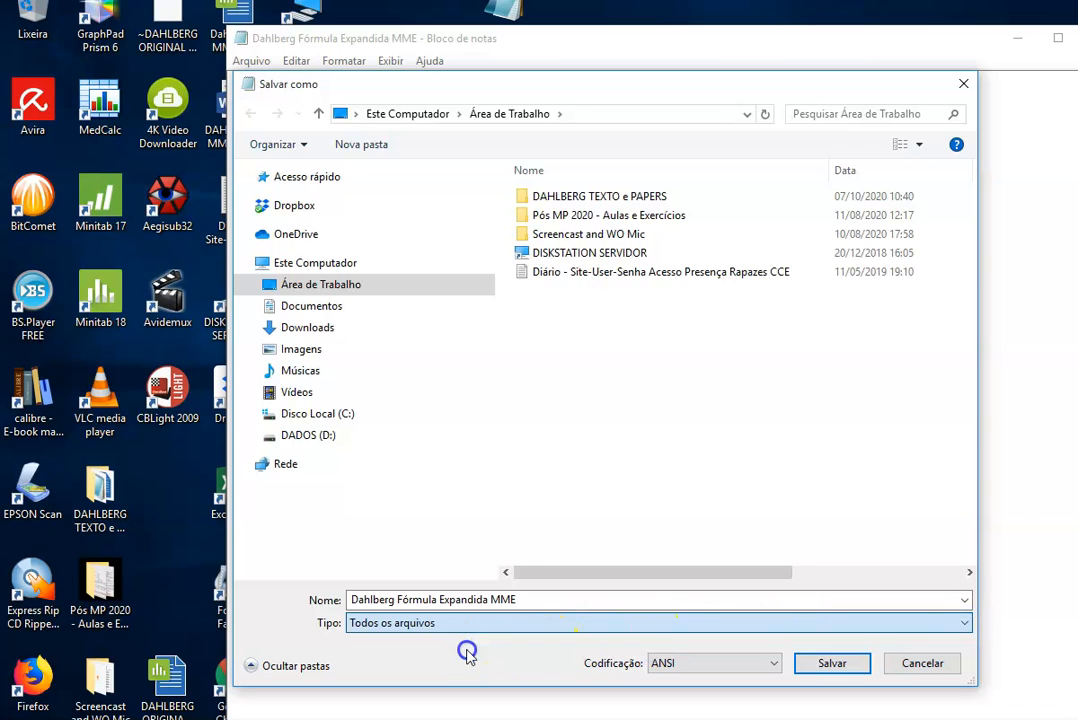
click(528, 599)
click(528, 599)
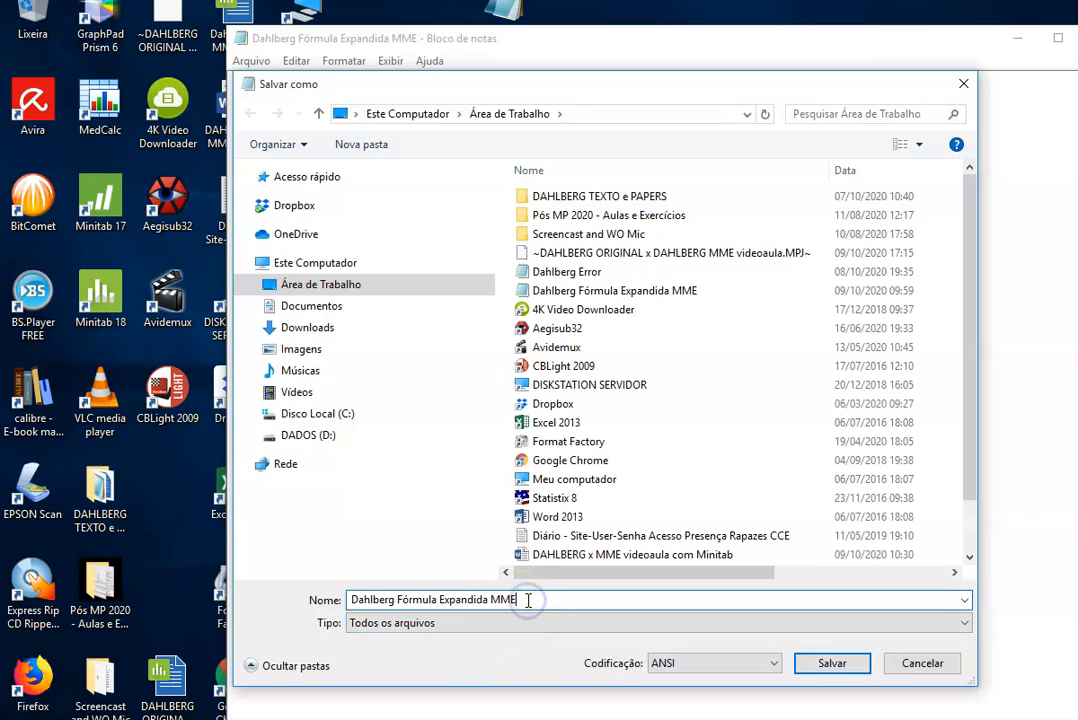
text(.)
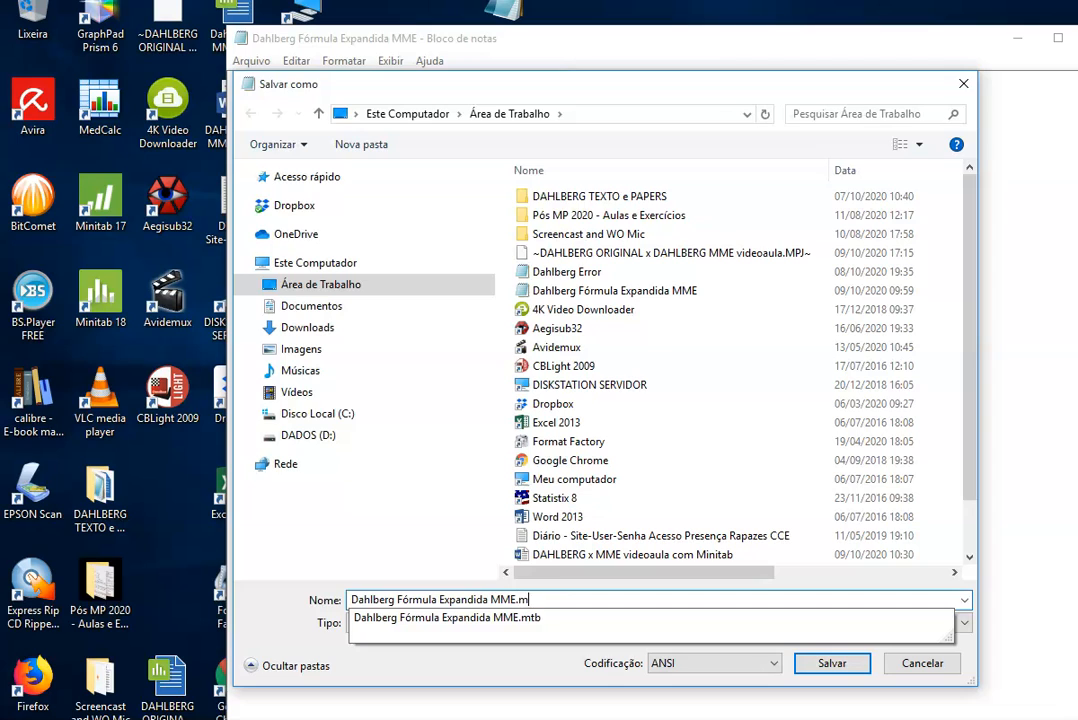
text(mtb)
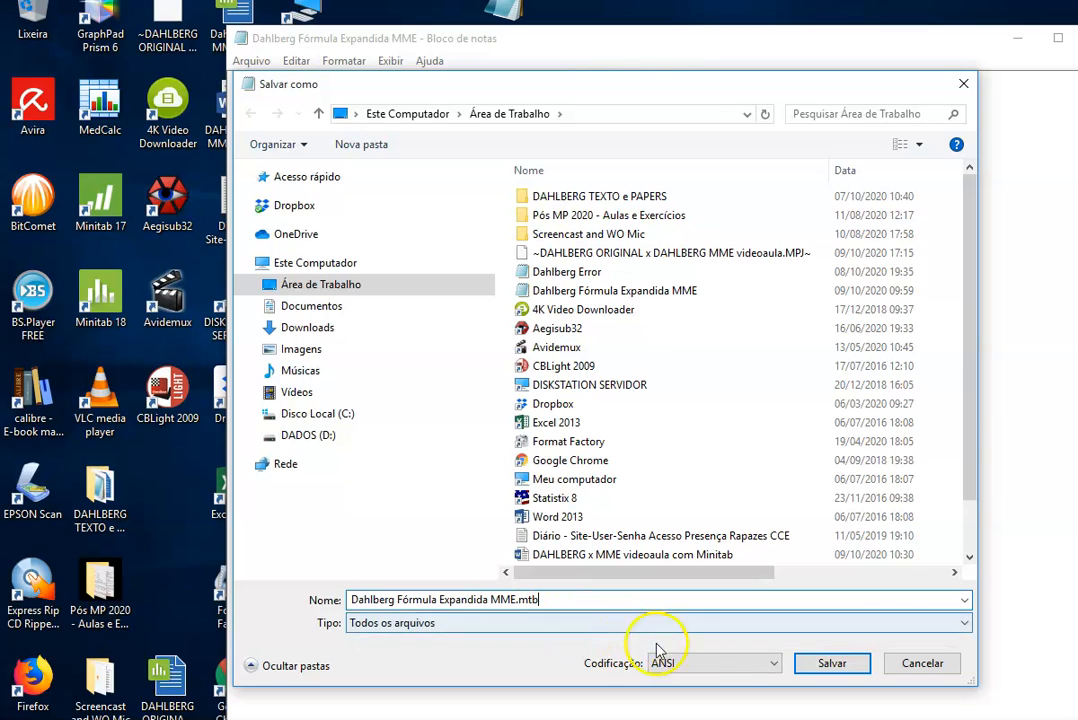
click(830, 664)
click(685, 372)
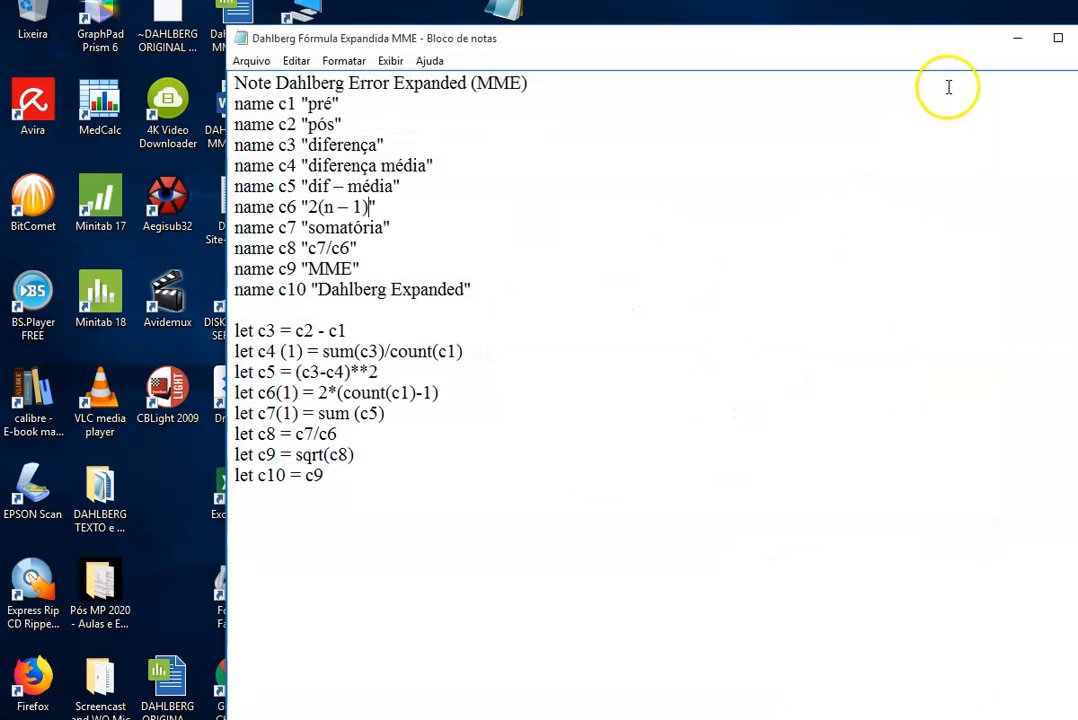
- Minimize the script, return to Minitab and run the "Dahlberg Fórmula Expandida MME" exec once on the EXPANDED DAHLBERG worksheet
click(1017, 42)
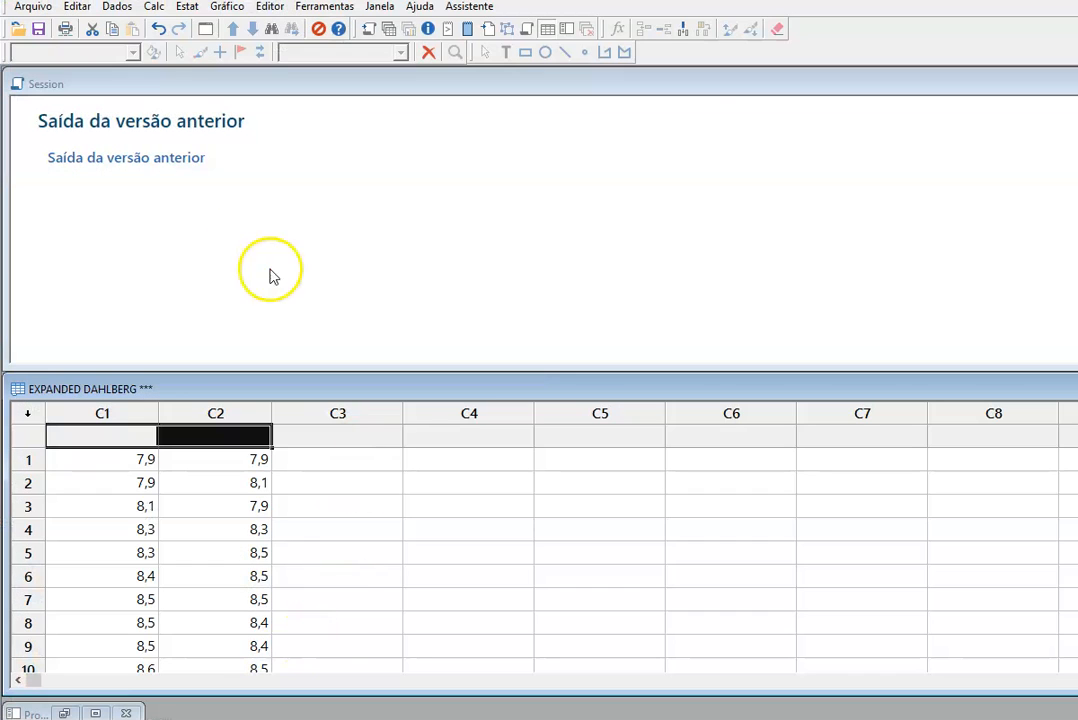
click(313, 8)
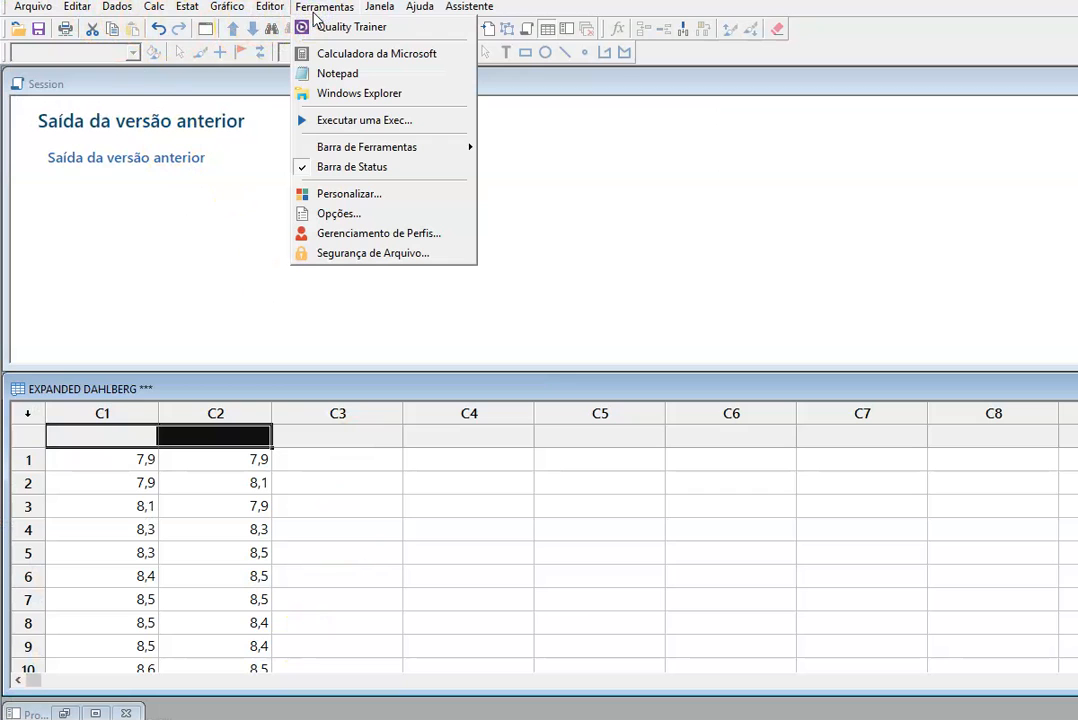
click(345, 120)
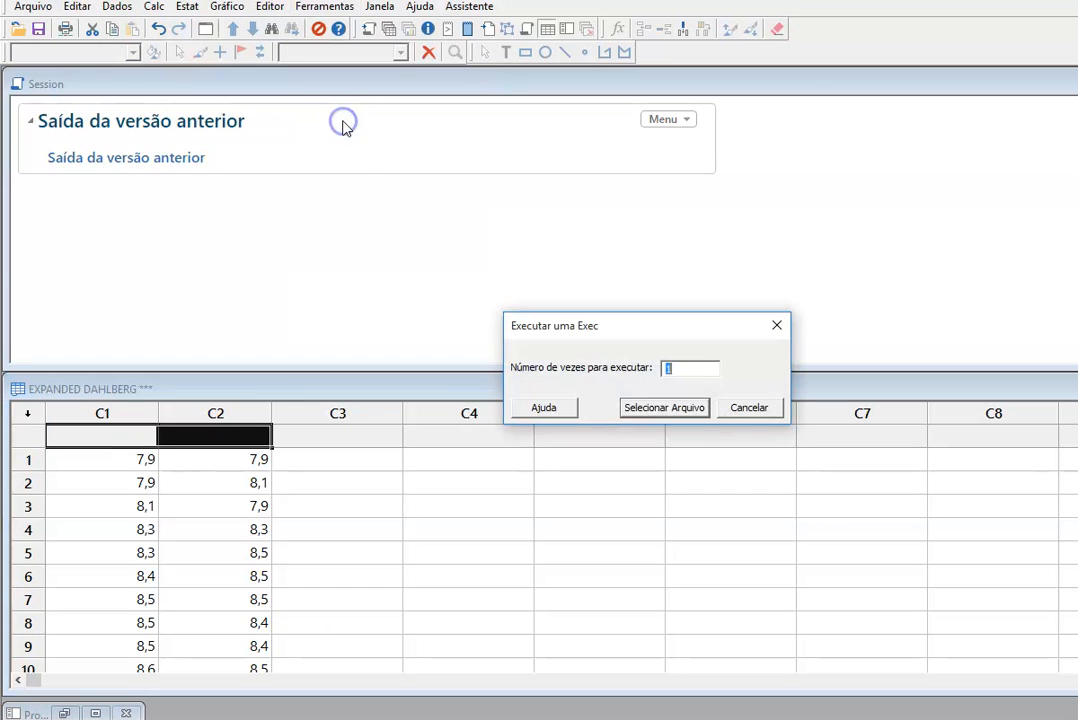
click(650, 410)
click(765, 178)
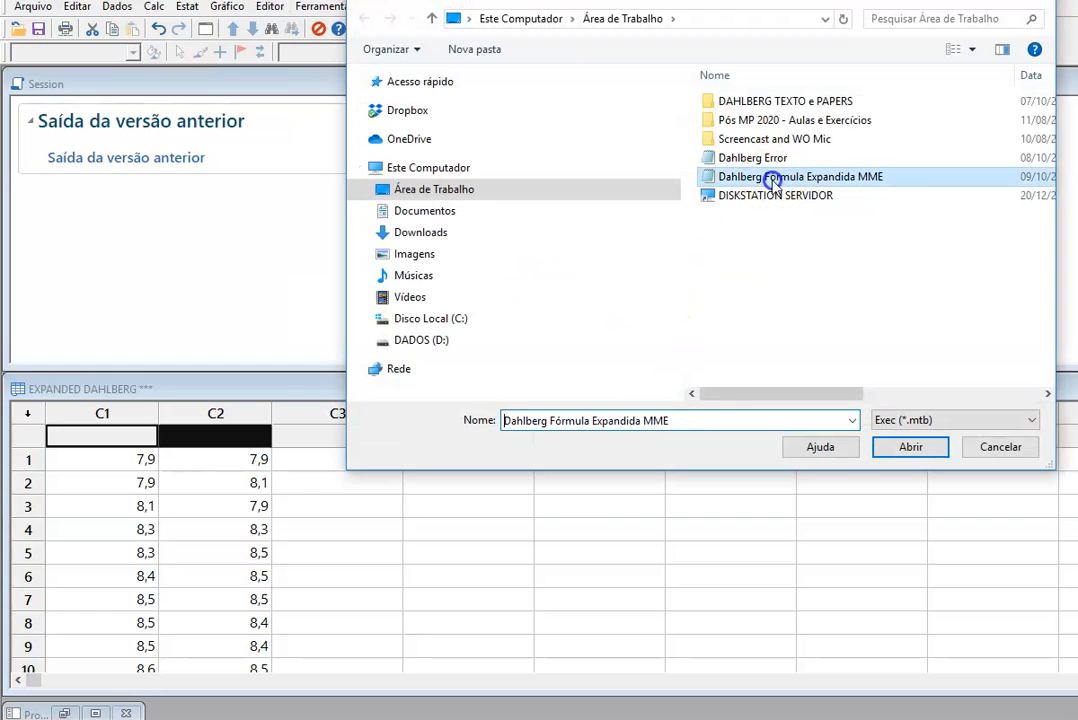
click(897, 445)
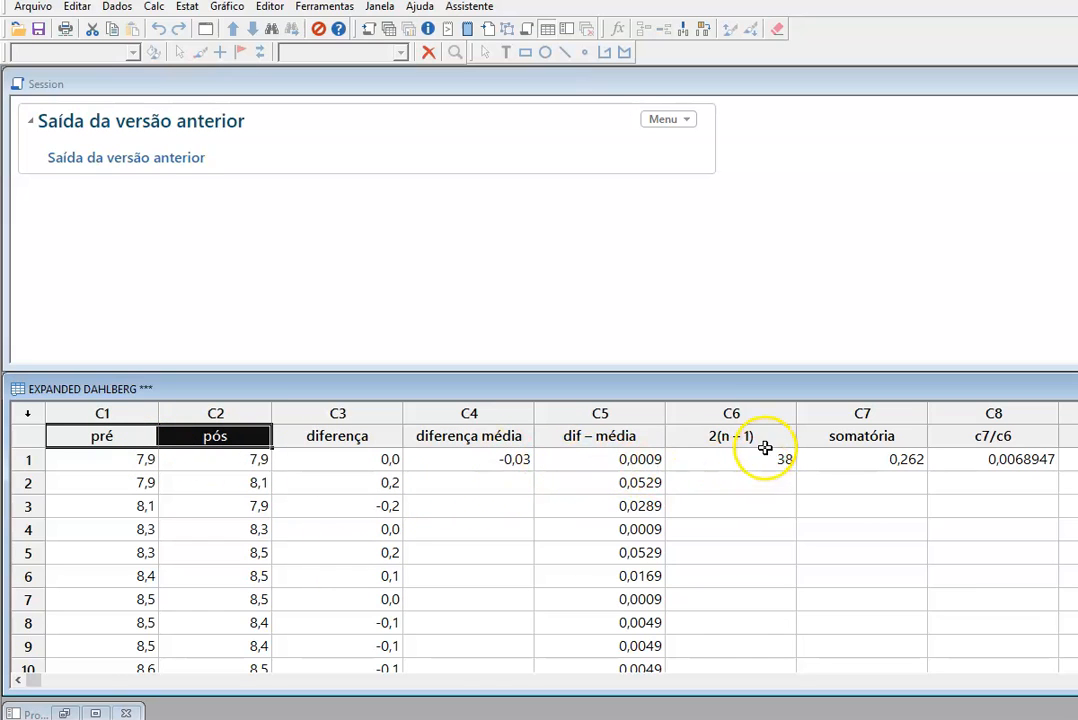
- Rearrange the EXPANDED DAHLBERG worksheet window so its C9 MME result shows beside the s(i) column of the original worksheet
click(1005, 460)
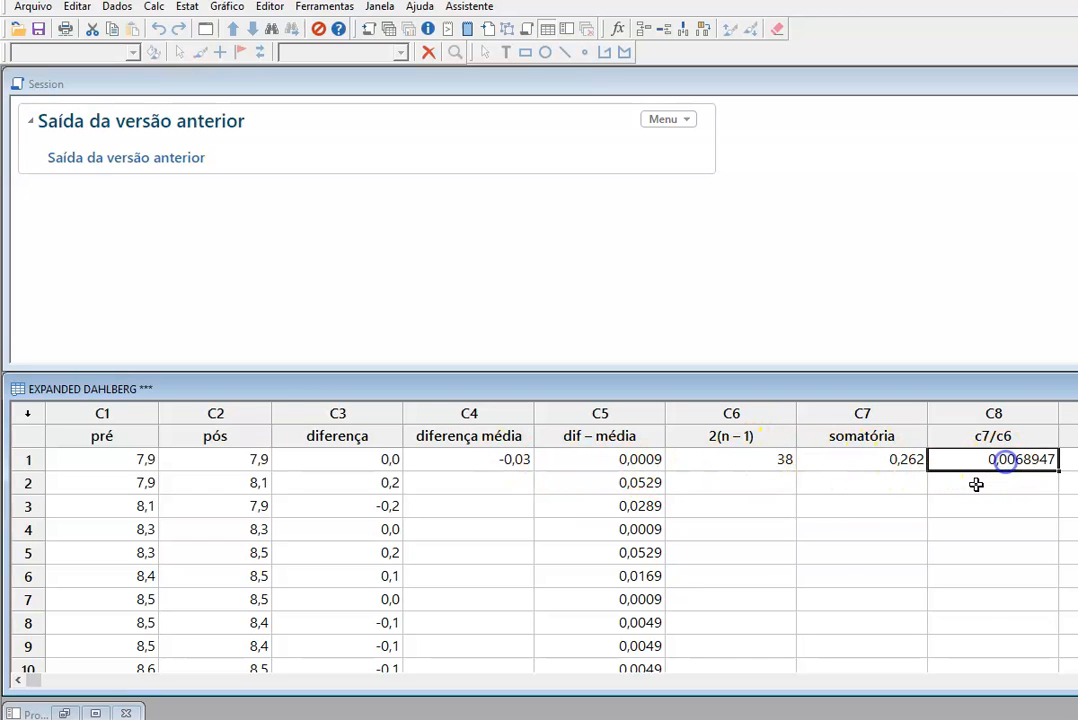
drag(986, 385, 763, 385)
click(900, 457)
drag(885, 385, 744, 387)
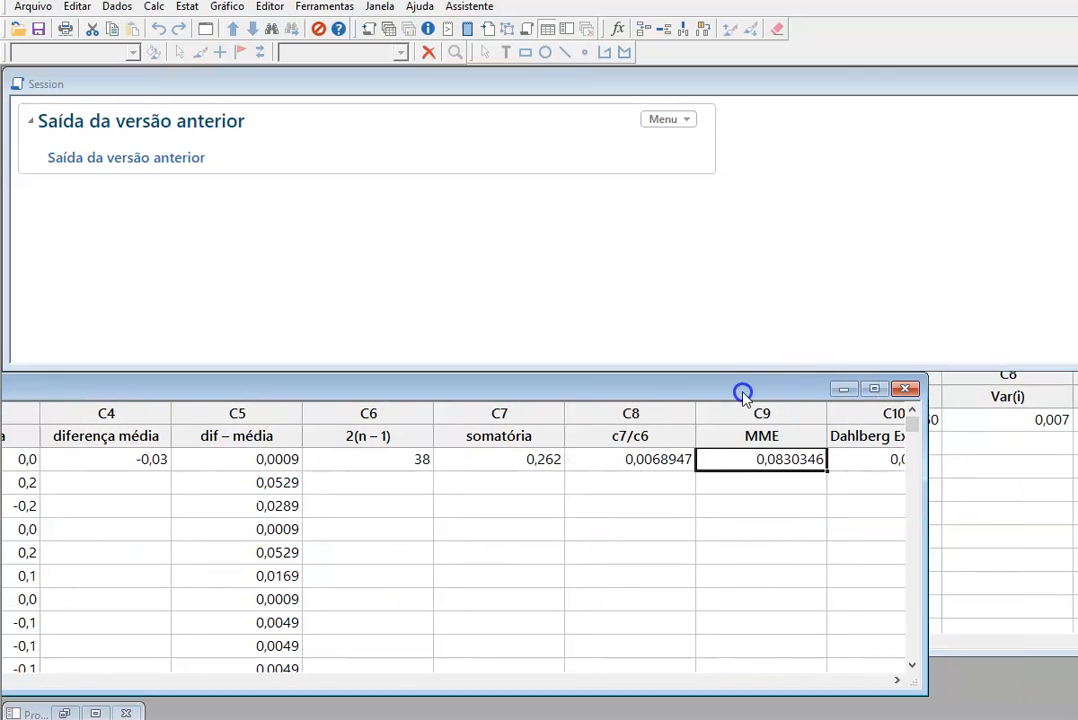
drag(926, 457, 933, 459)
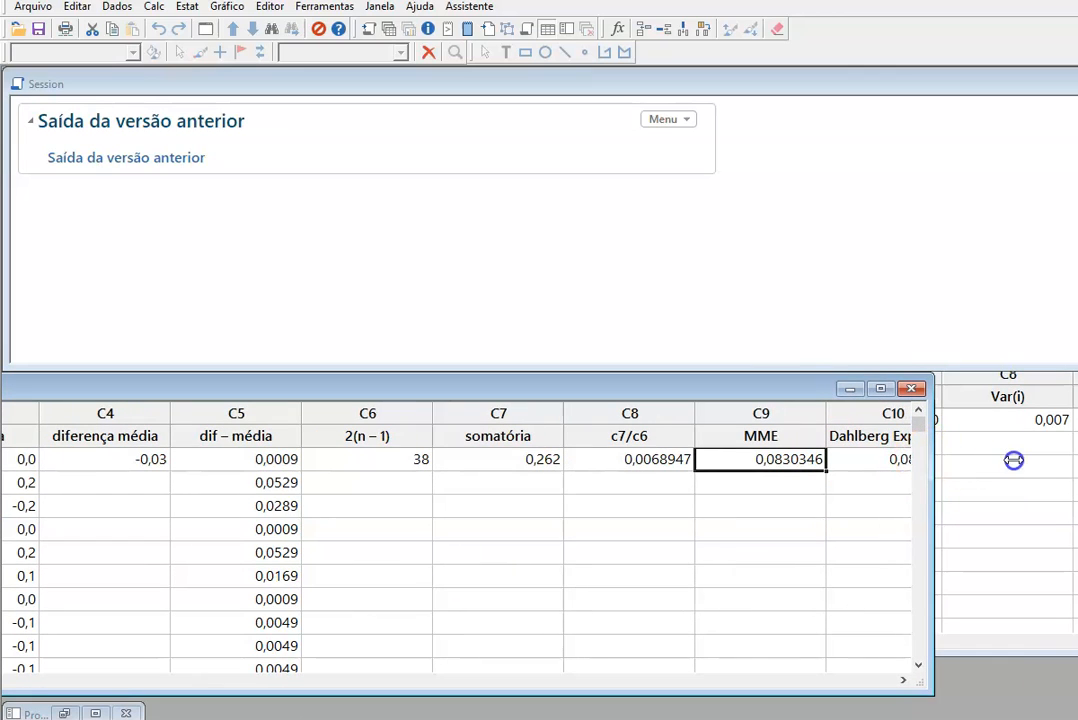
drag(805, 392, 713, 393)
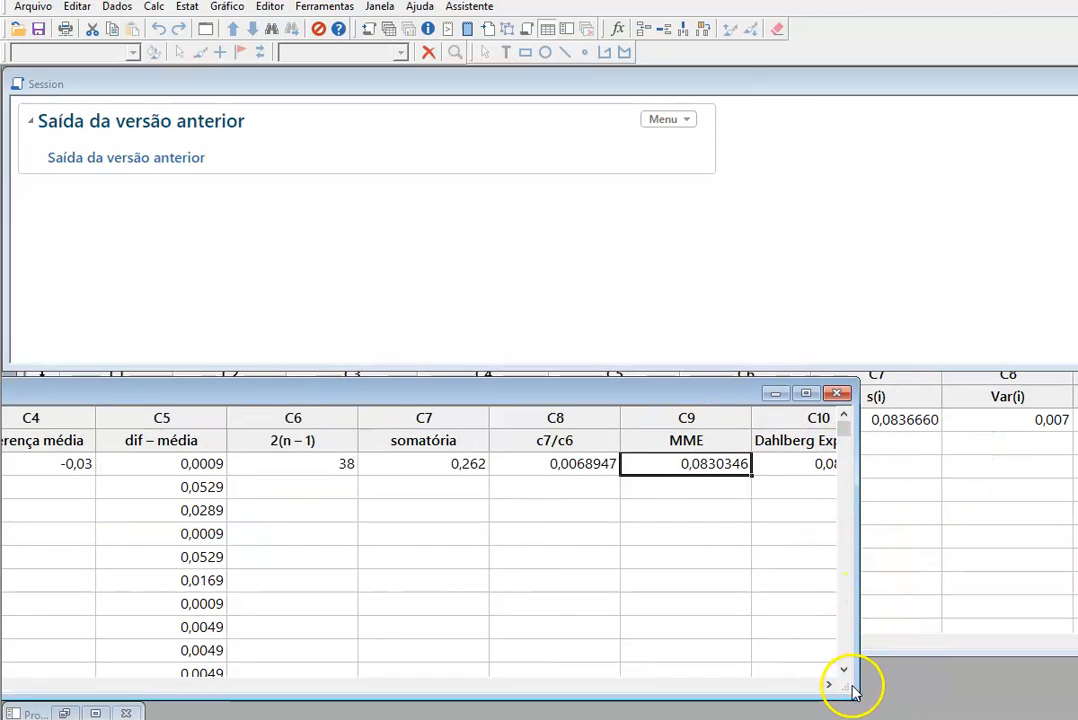
drag(681, 392, 637, 294)
drag(800, 600, 903, 626)
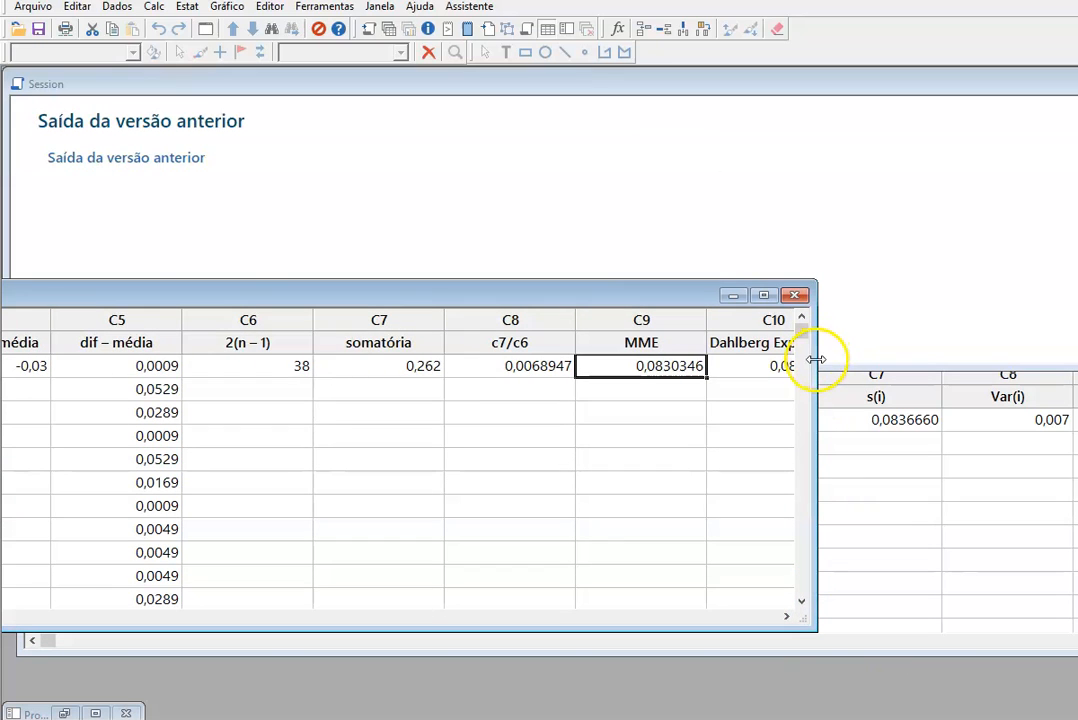
- Compare the first-row results of the MME column C9 and the Dahlberg Expanded column C10
click(717, 366)
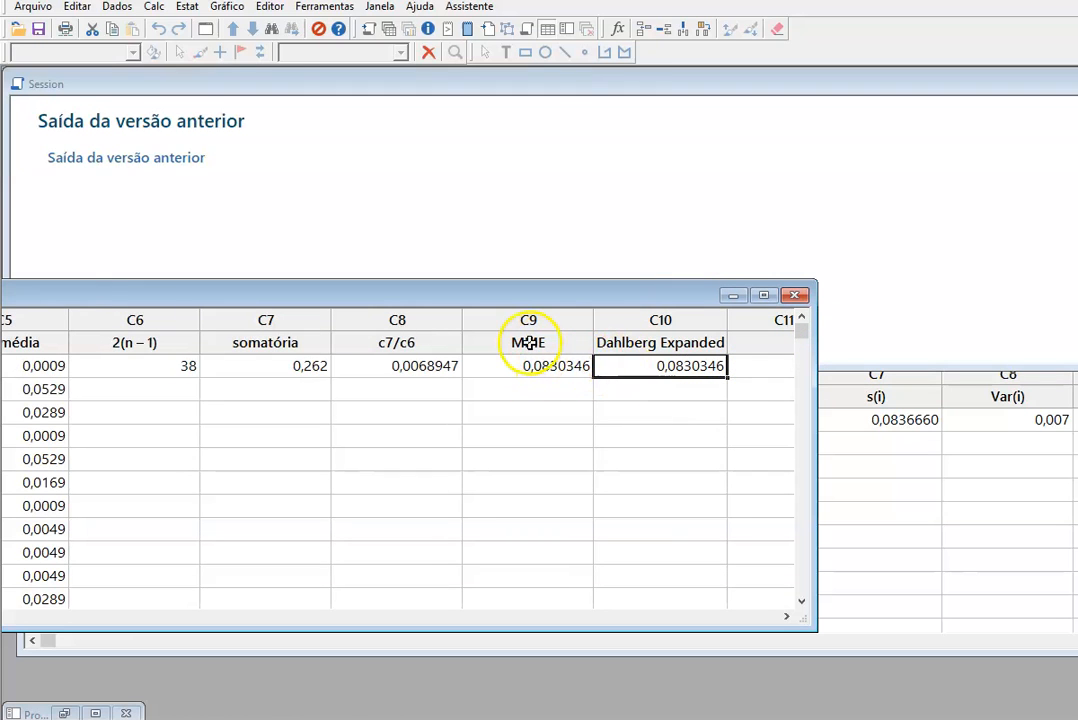
click(546, 369)
click(661, 374)
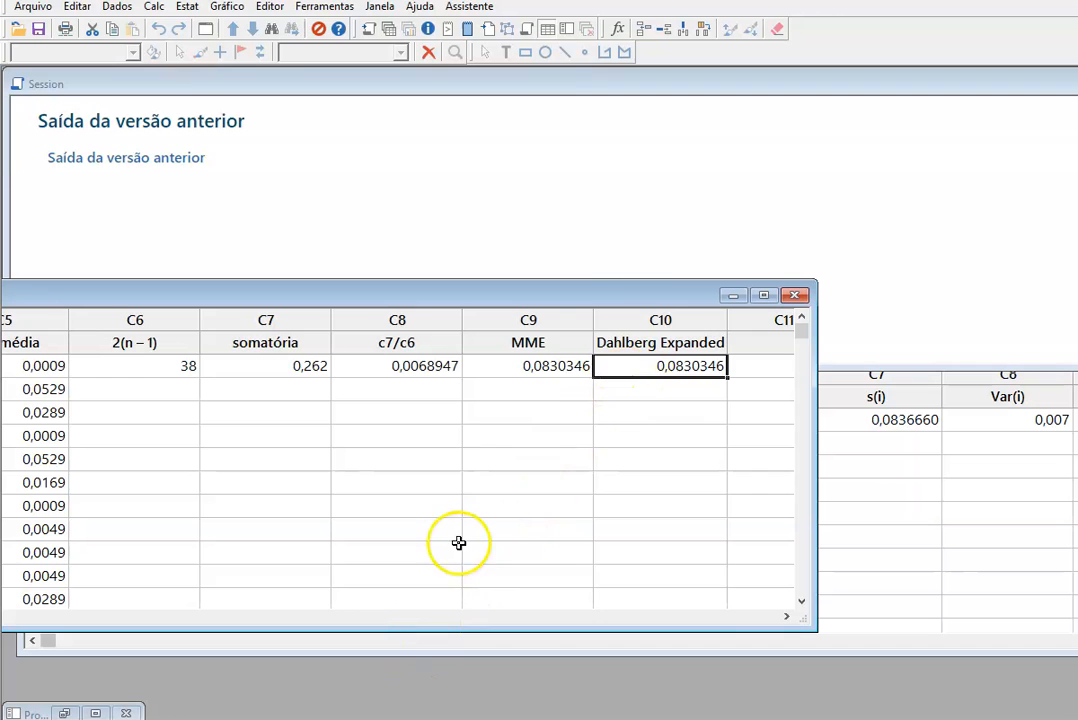
- Minimize the EXPANDED DAHLBERG worksheet and bring the ORIGINAL DAhlBERG worksheet to the front with row 5 of C4 selected
drag(640, 299, 850, 350)
click(943, 347)
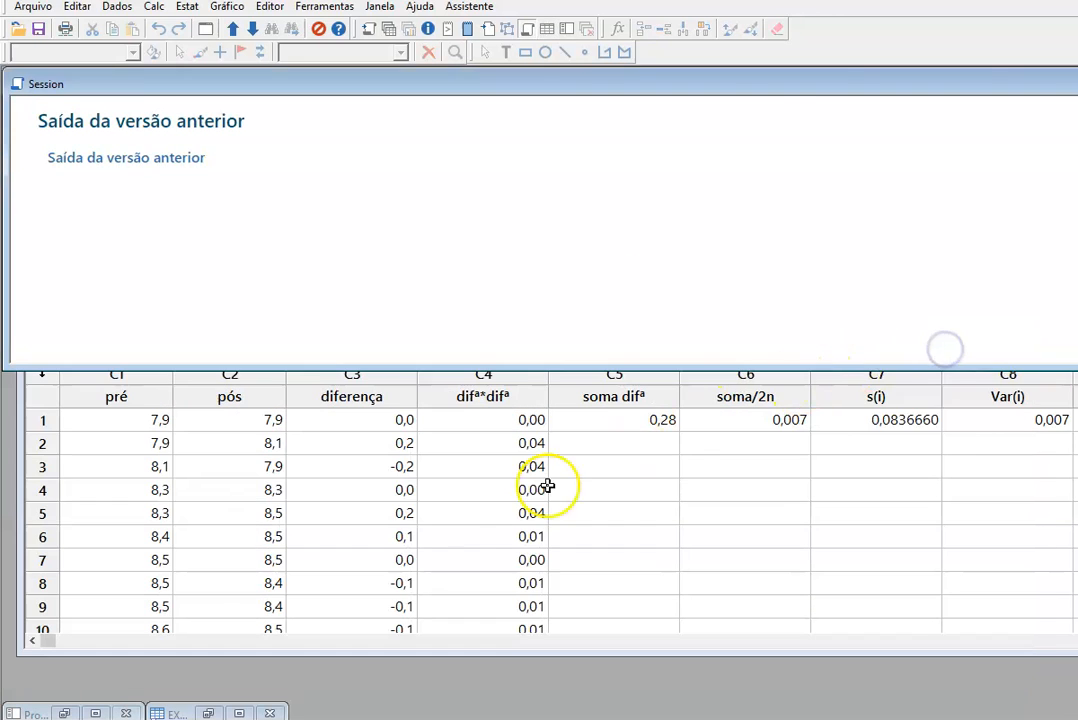
click(460, 517)
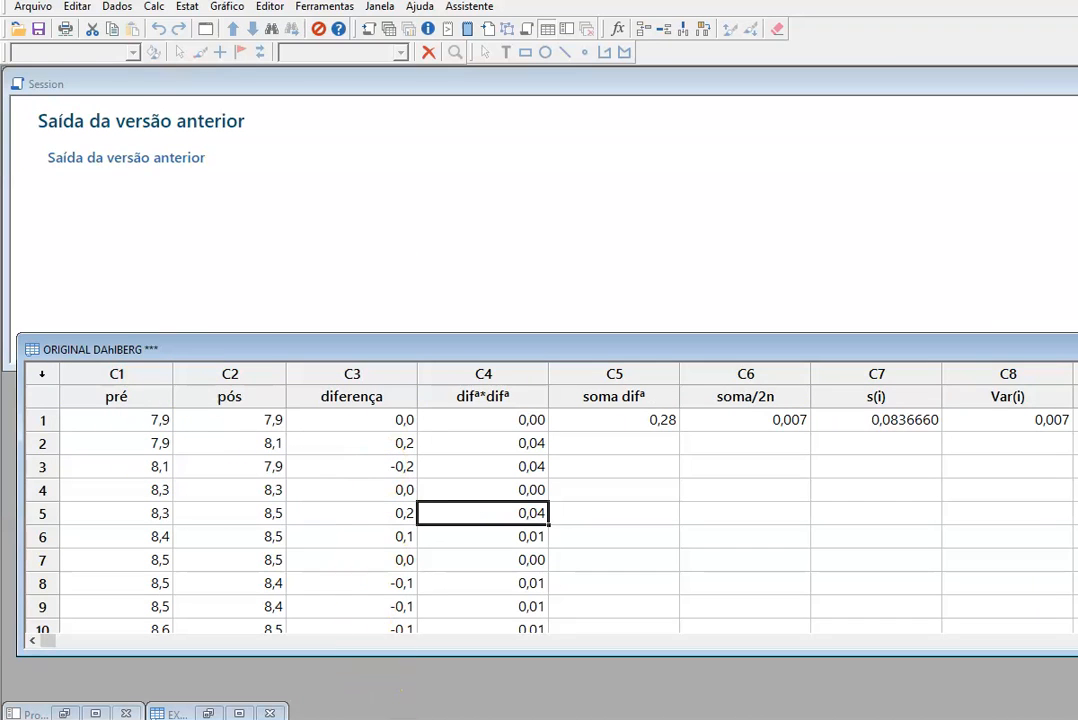
- Reopen the script window, prepare a copy named "Dahlberg Fórmula Expandida MME.mtb" with type Todos os arquivos, and cancel the save
click(382, 719)
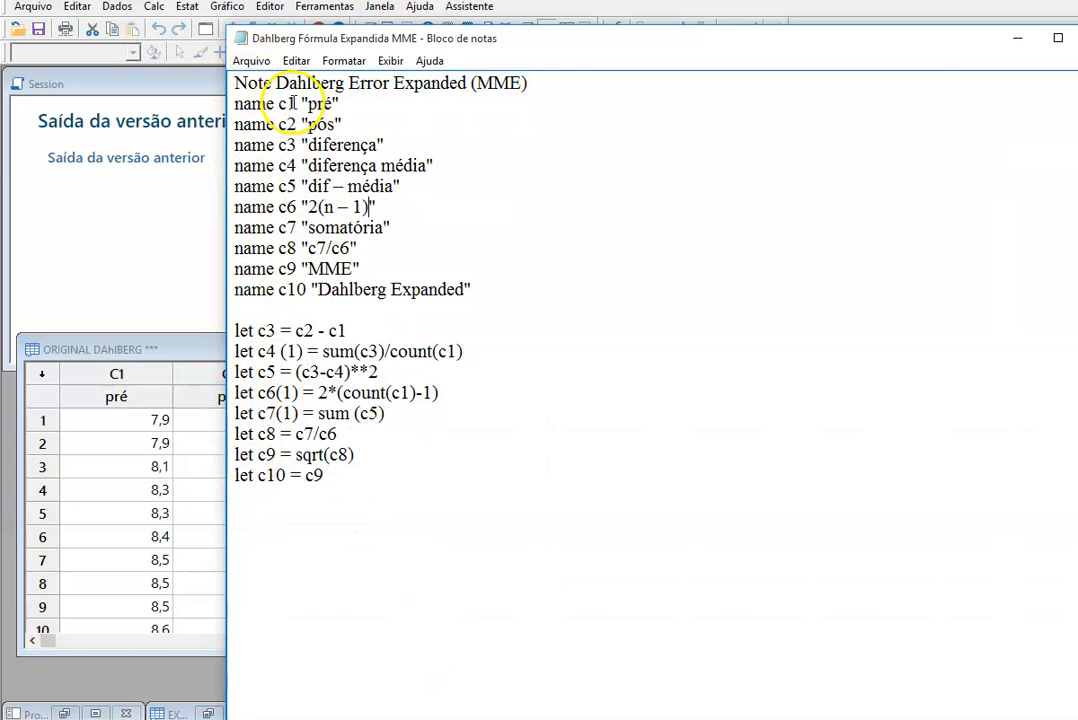
click(262, 62)
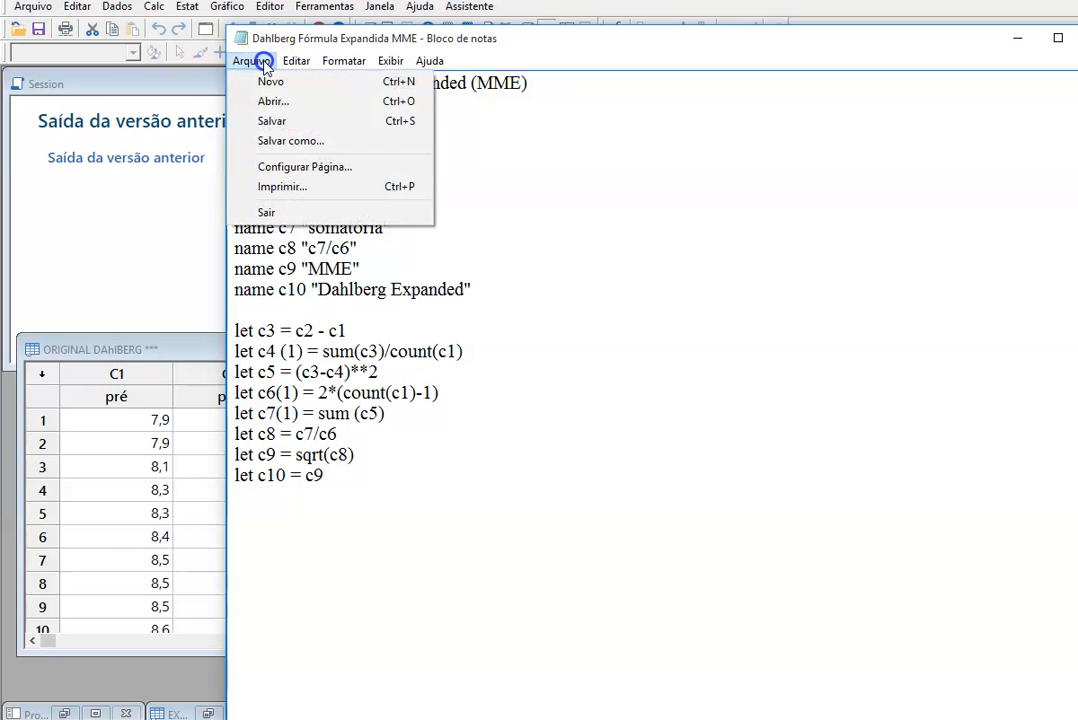
click(285, 141)
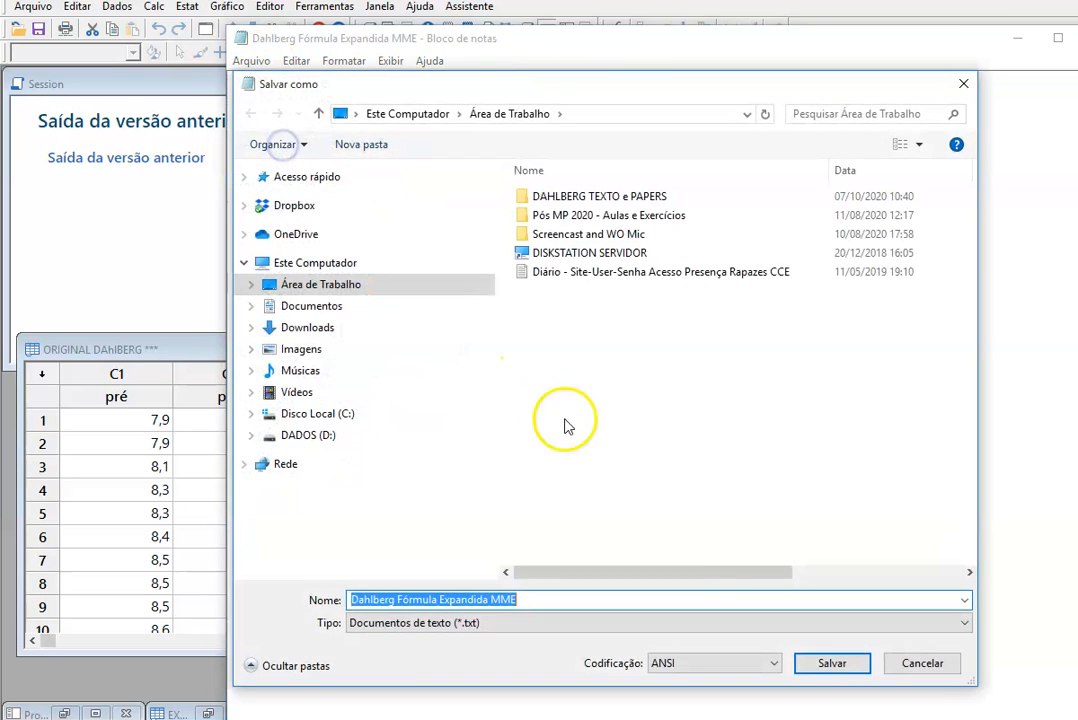
click(964, 622)
click(455, 655)
click(540, 603)
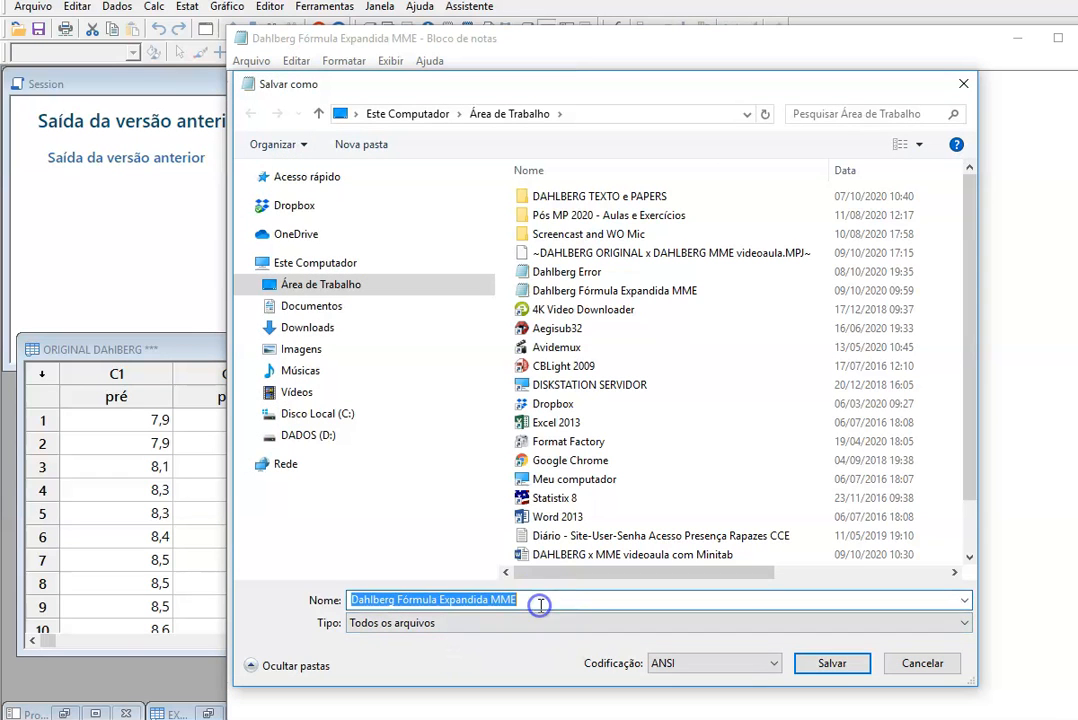
click(540, 603)
text(.mtb)
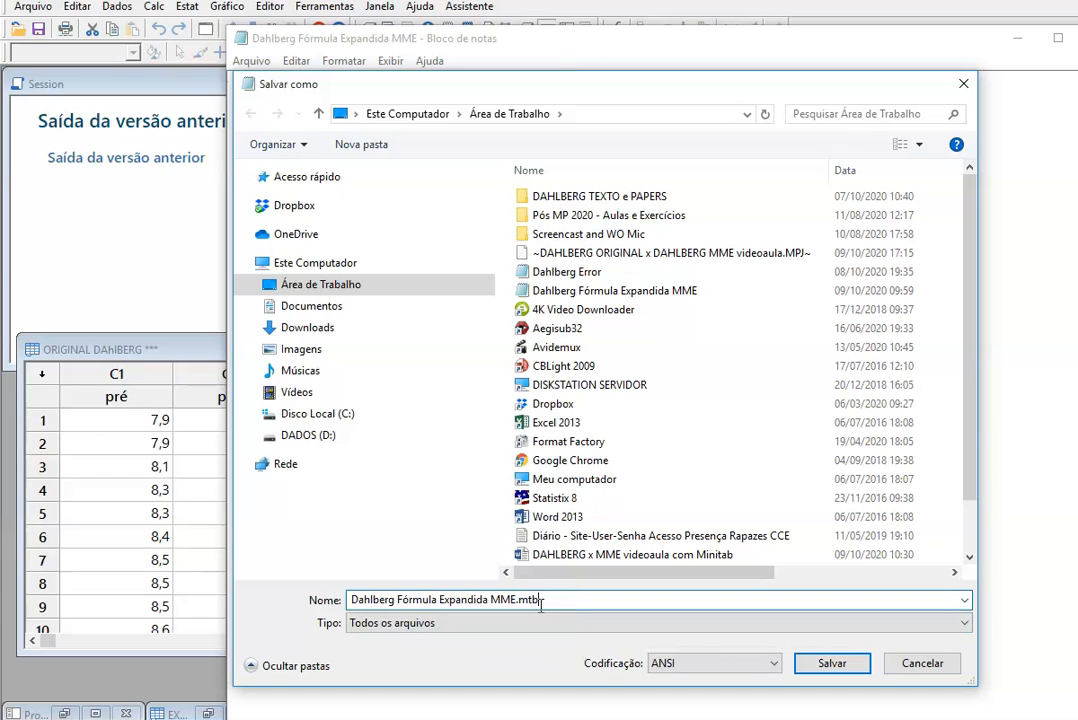
click(927, 665)
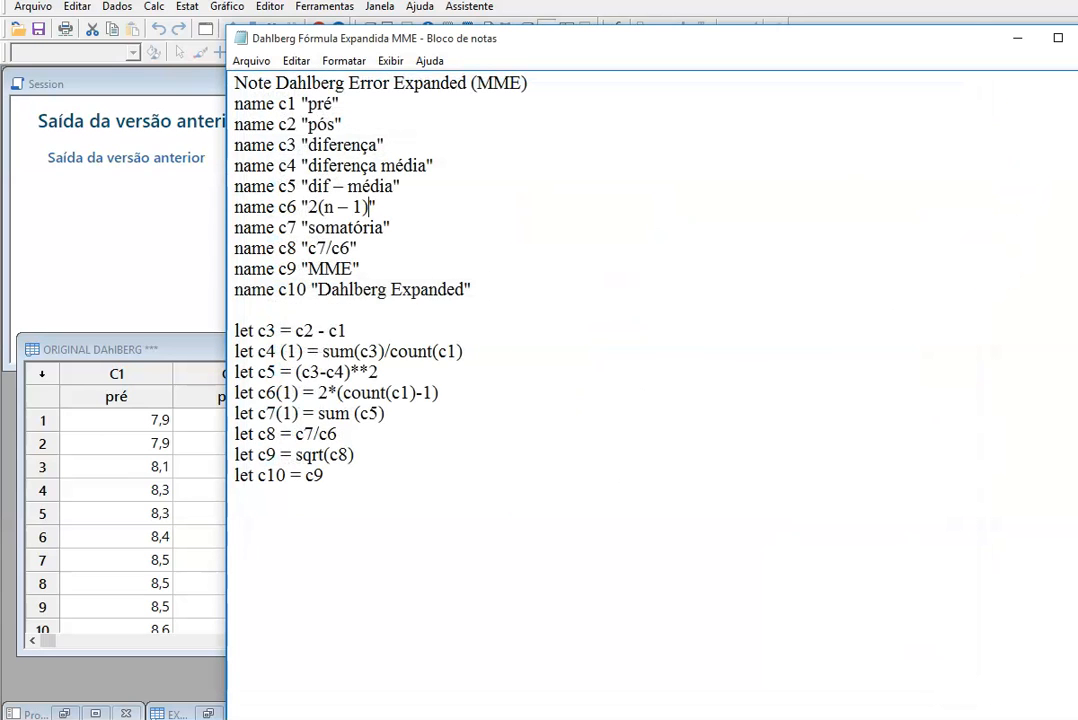
- Move the script window fully into view and close it to return to the ORIGINAL DAhlBERG worksheet
drag(972, 42, 870, 54)
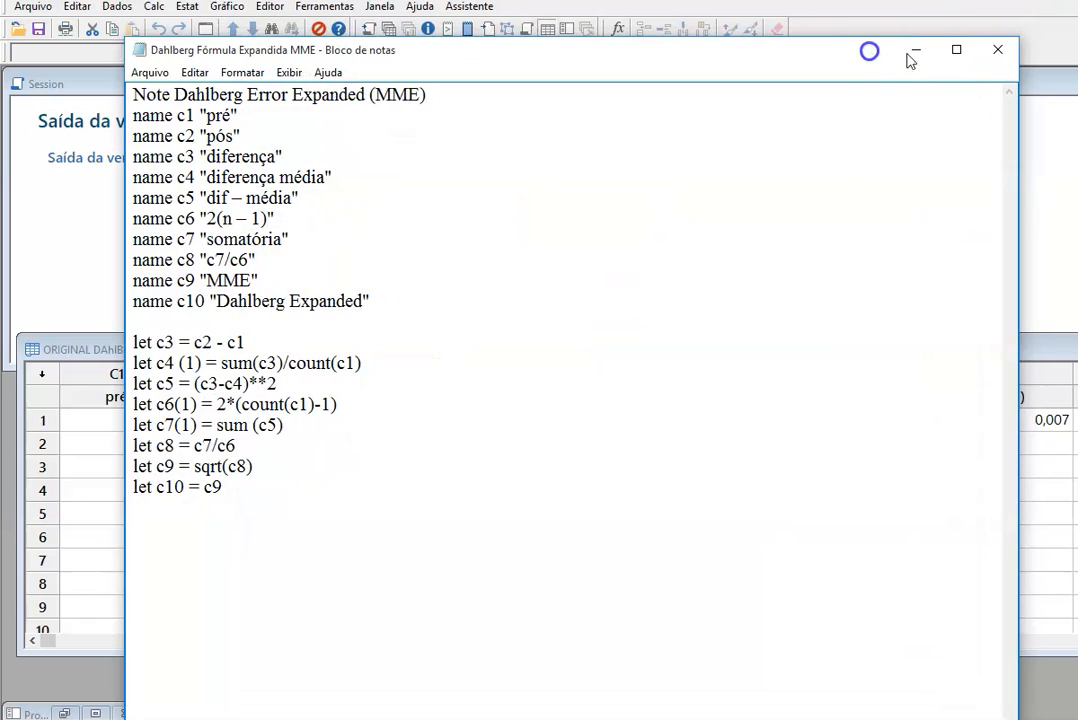
click(998, 52)
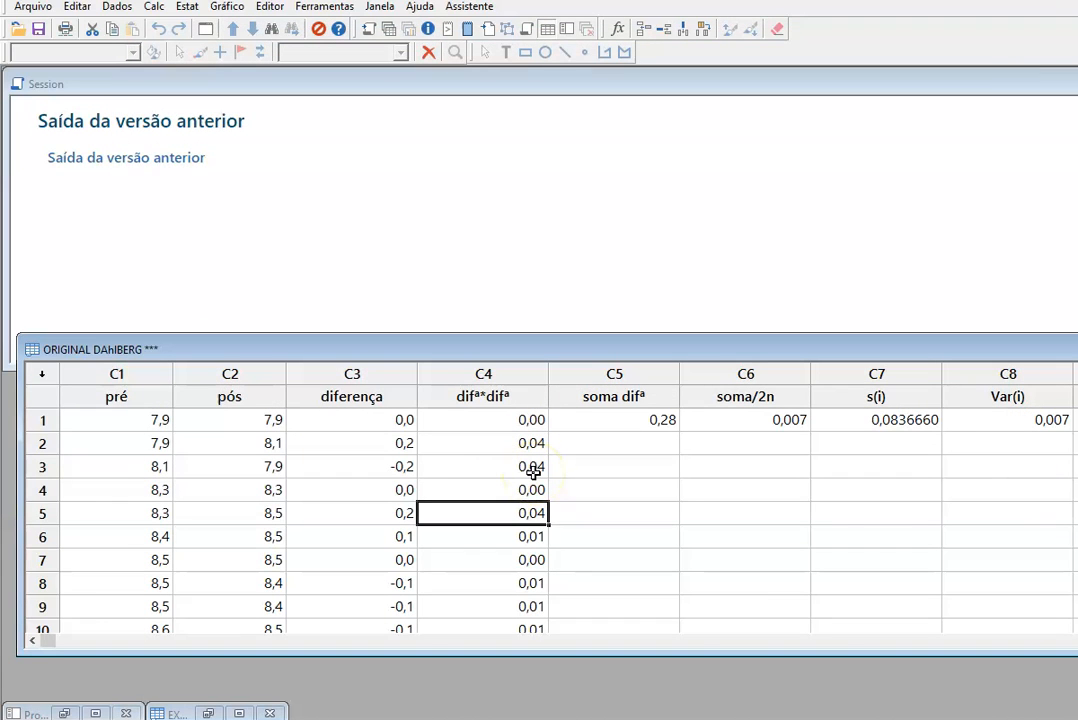